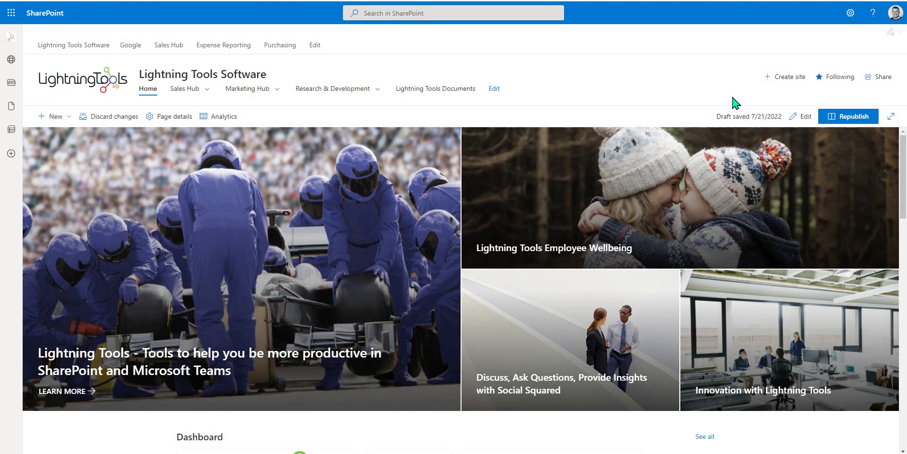
# Launch DeliverPoint for the Lightning Tools Software site and widen its site-collection tree view.
pyautogui.click(892, 33)
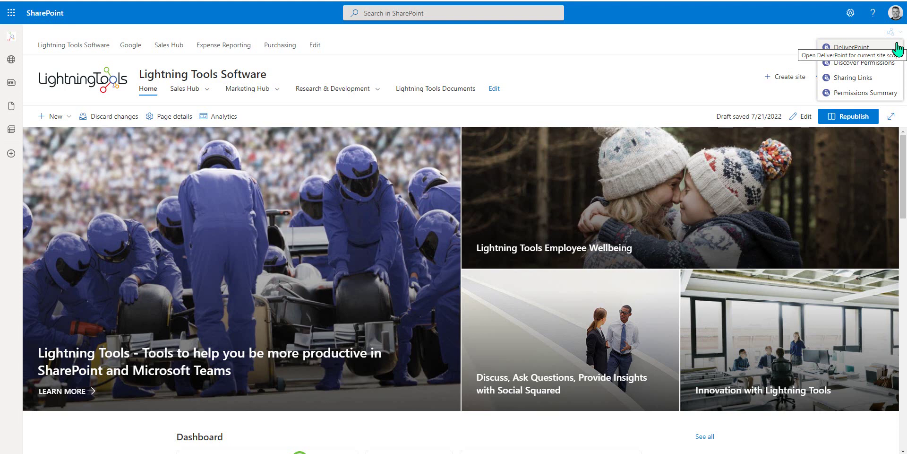
pyautogui.click(837, 53)
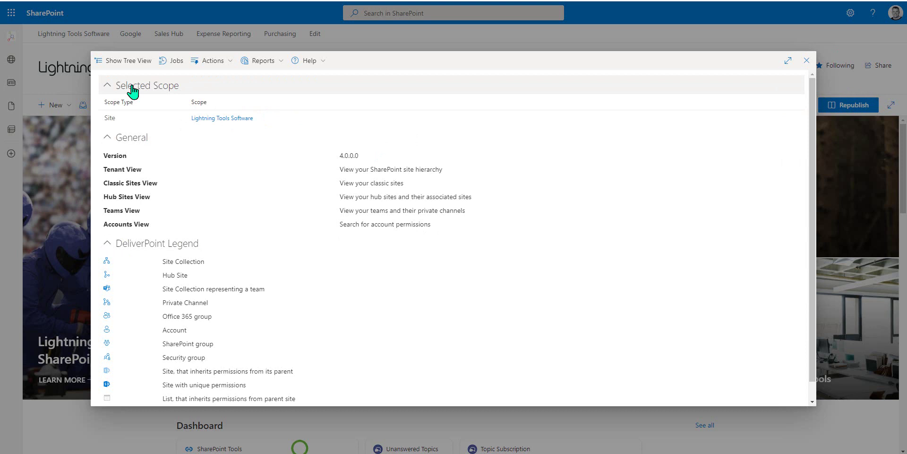
pyautogui.click(120, 61)
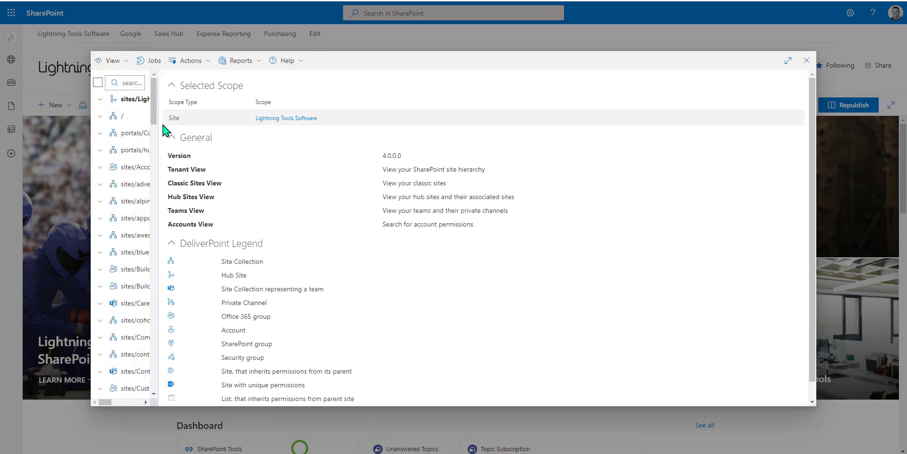
pyautogui.moveTo(160, 187); pyautogui.dragTo(374, 156)
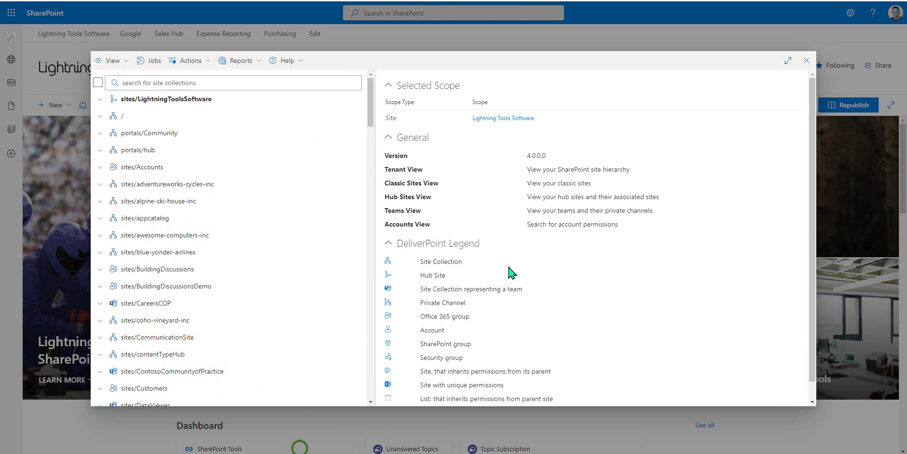
# Close DeliverPoint and create a blank page titled 'Permissions Reporting & Management'.
pyautogui.click(807, 60)
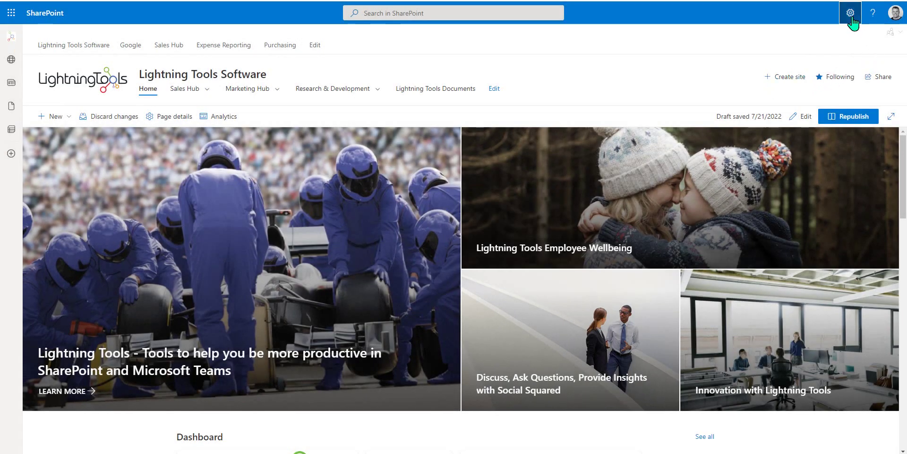
pyautogui.click(850, 14)
pyautogui.click(785, 80)
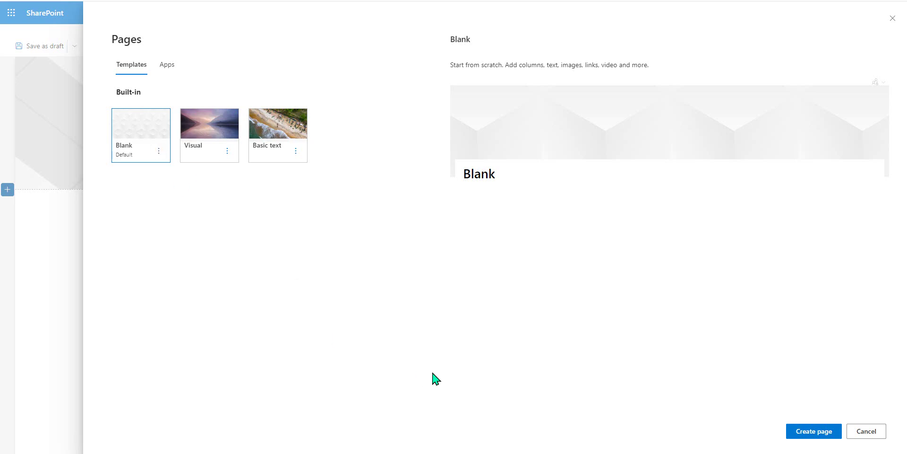
pyautogui.click(822, 433)
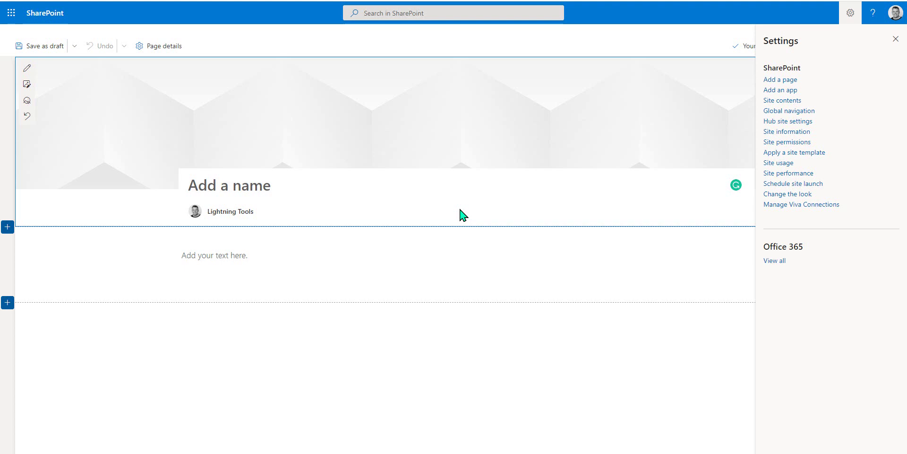
pyautogui.write('Permissions')
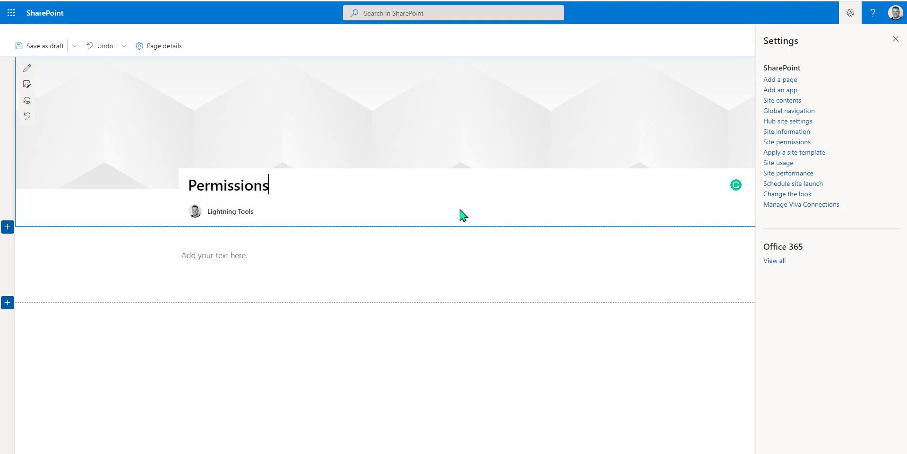
pyautogui.write(' Reporting & ')
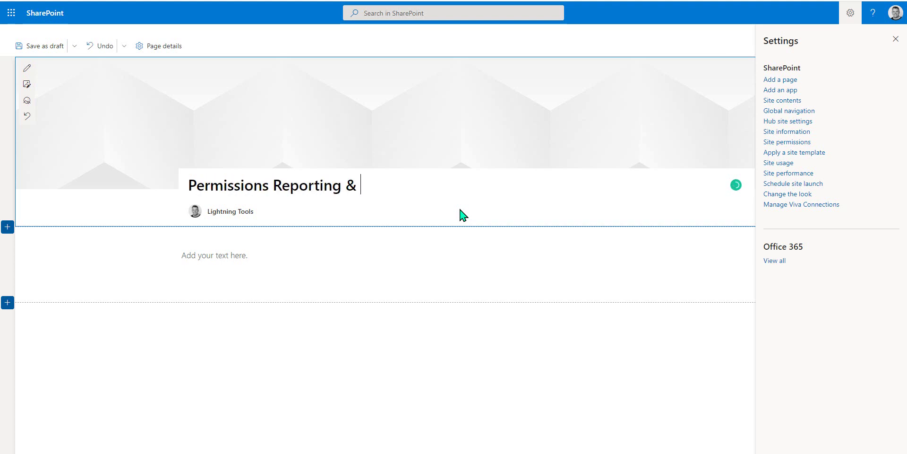
pyautogui.write('Management')
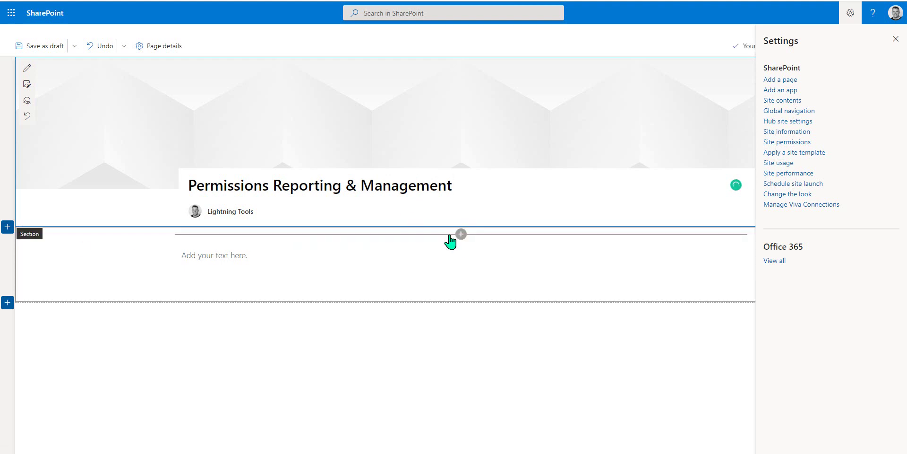
# Search the web part toolbox for 'deliv' and insert the DeliverPoint web part below the title.
pyautogui.click(461, 233)
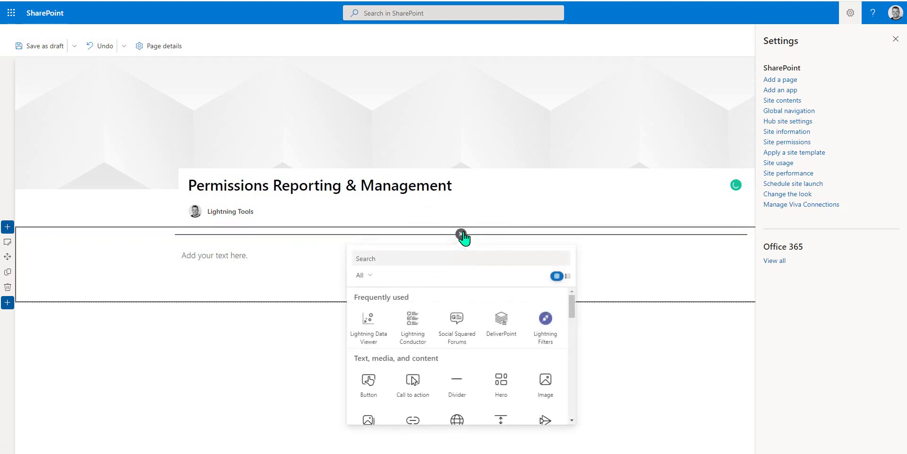
pyautogui.click(508, 336)
pyautogui.write('deliv')
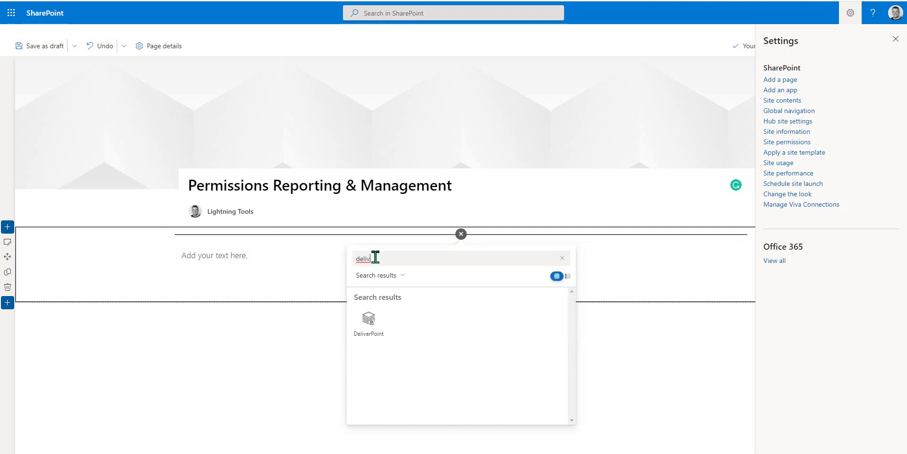
pyautogui.click(382, 330)
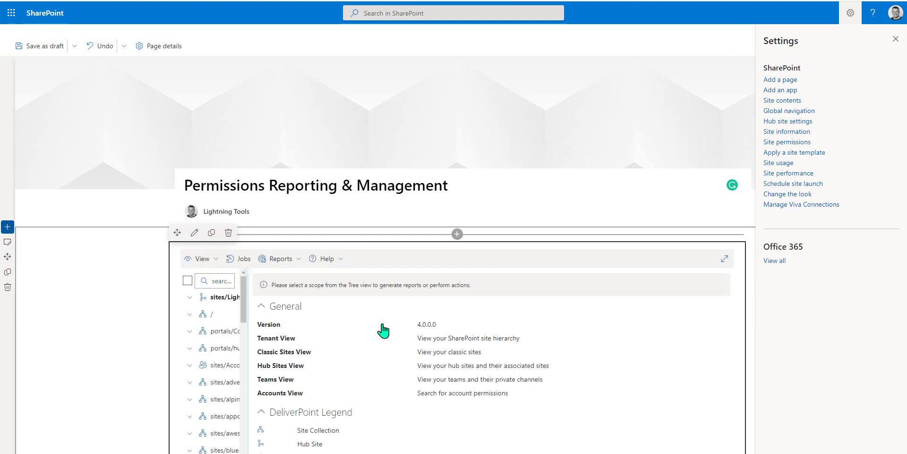
# Publish the page and dismiss the 'Help others find your page' panel.
pyautogui.click(897, 39)
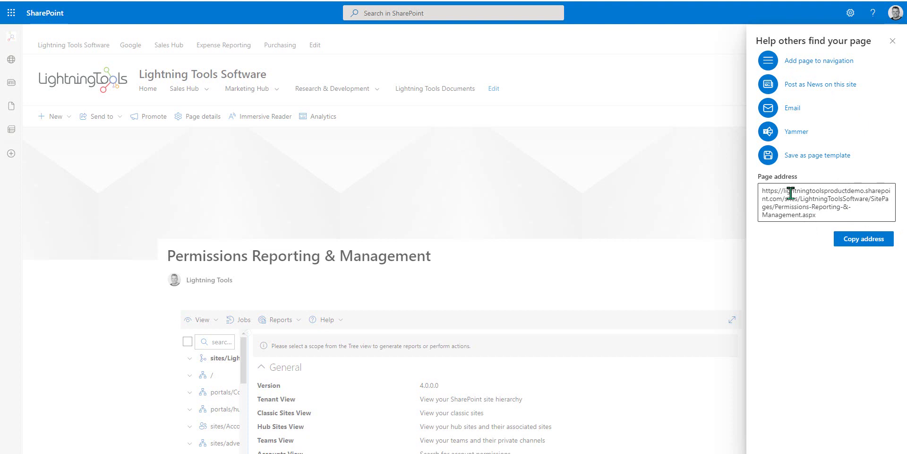
pyautogui.click(892, 41)
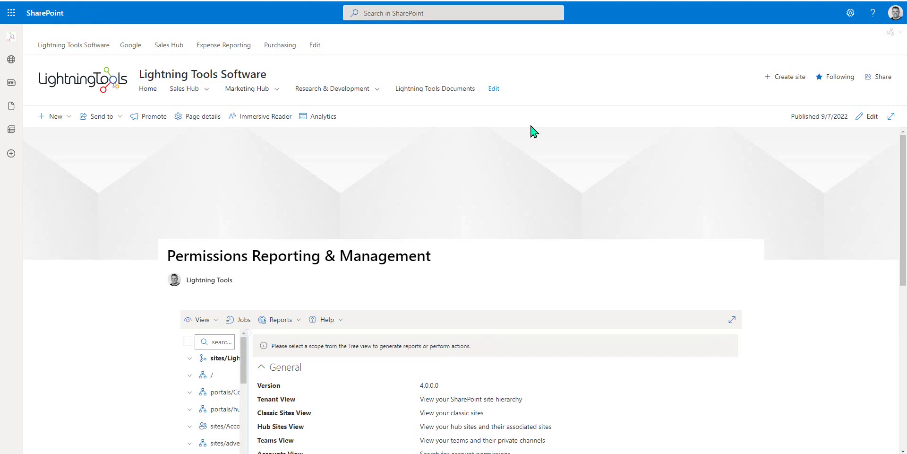
# Widen the embedded web part's site tree, then toggle Full Screen on and back off.
pyautogui.scroll(-5, 538, 196)
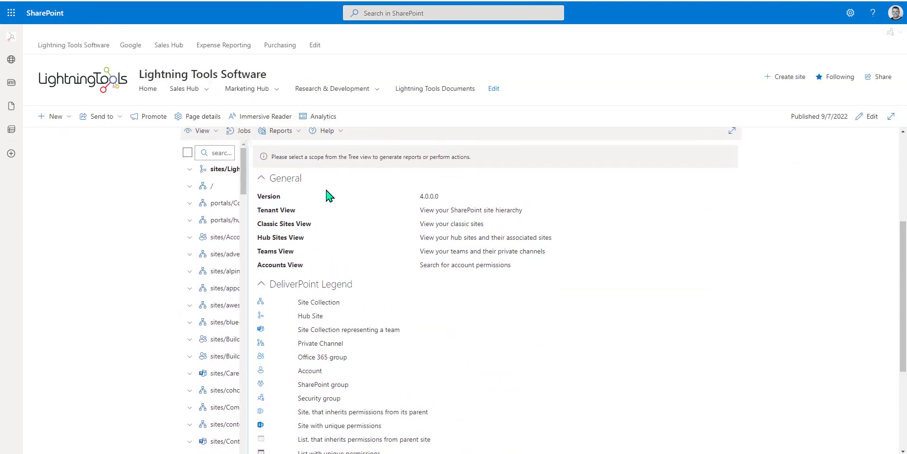
pyautogui.moveTo(248, 172); pyautogui.dragTo(364, 172)
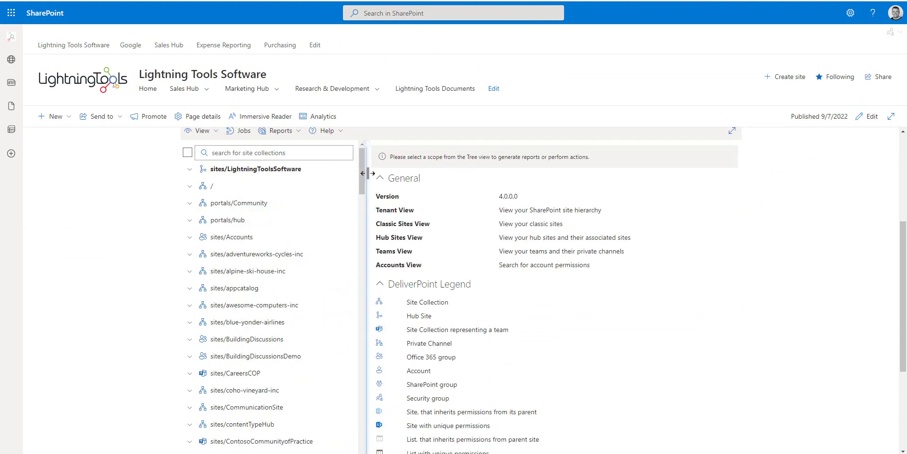
pyautogui.scroll(3, 503, 260)
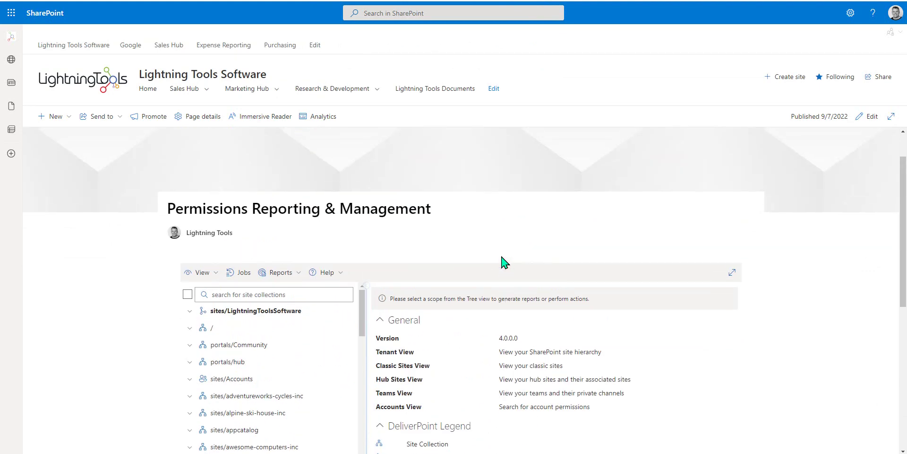
pyautogui.click(731, 273)
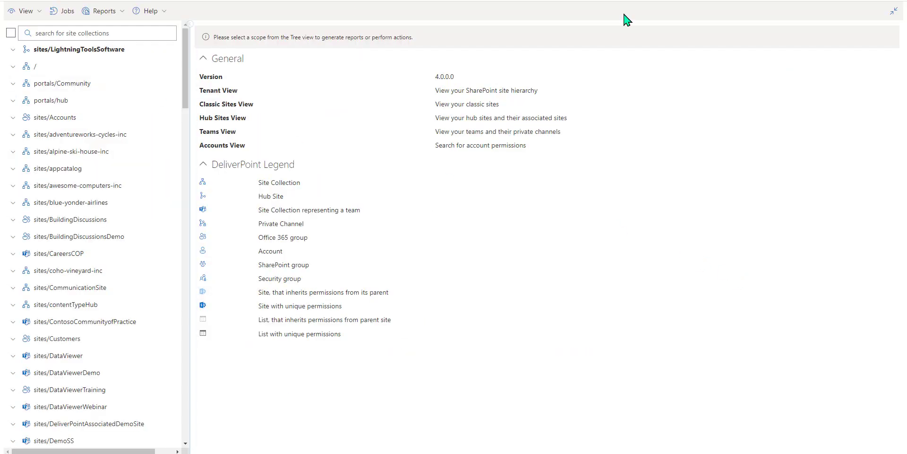
pyautogui.click(894, 10)
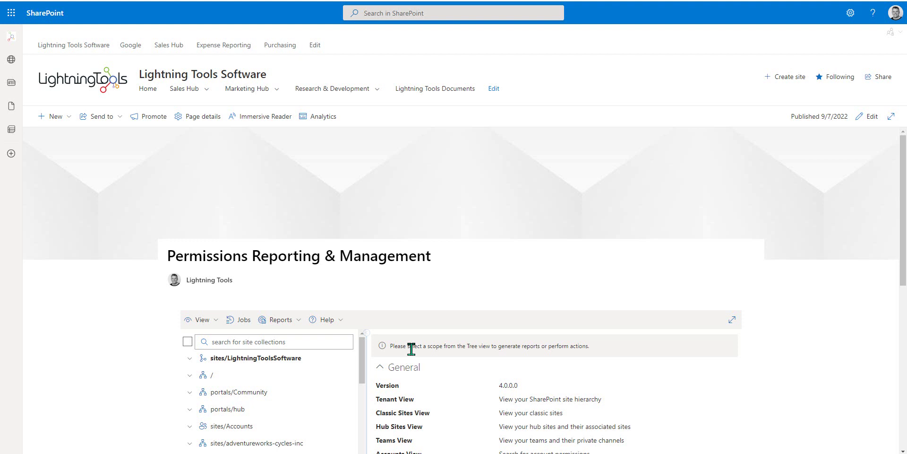
# Launch DeliverPoint from the published page, scoped to the Lightning Tools Software site.
pyautogui.click(891, 32)
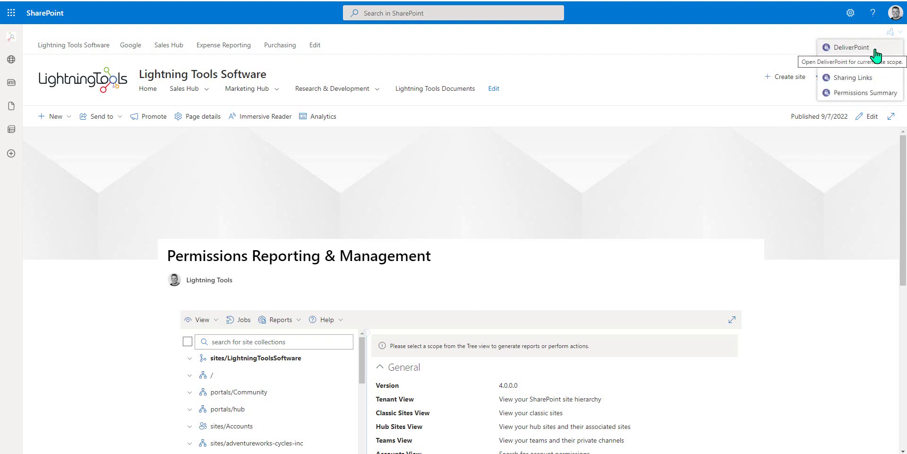
pyautogui.click(839, 95)
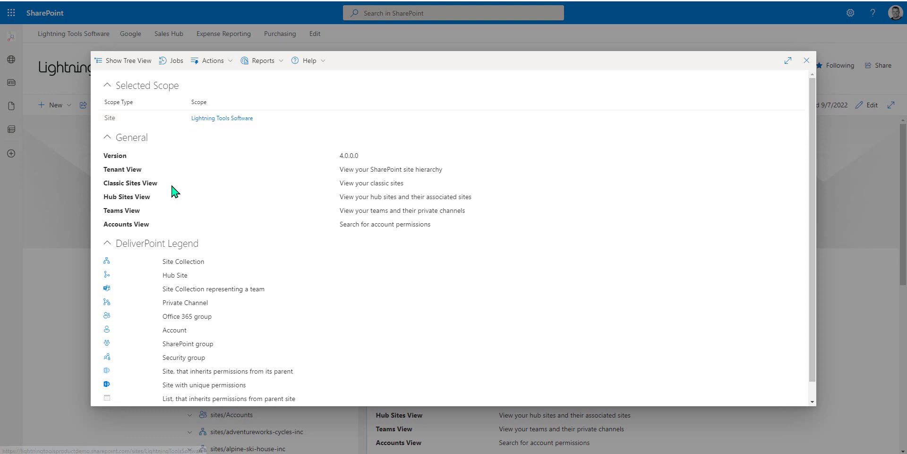
# Show the tree view and expand sites/LightningToolsSoftware to reveal Lightning Tools Software.
pyautogui.click(140, 65)
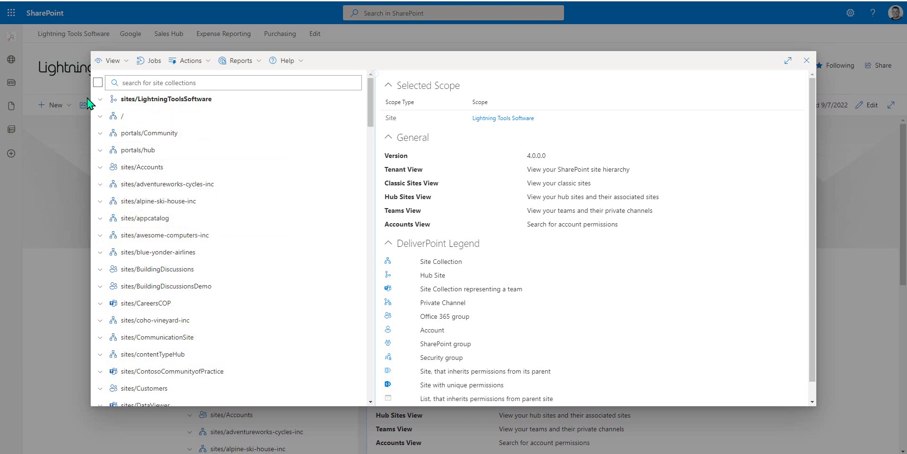
pyautogui.click(101, 100)
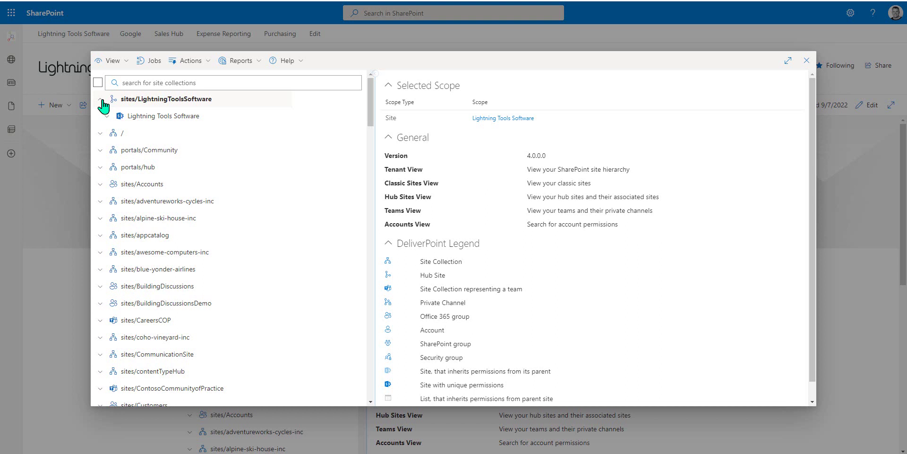
# Make Lightning Tools Software the only selected scope, deselecting the hub site.
pyautogui.click(202, 100)
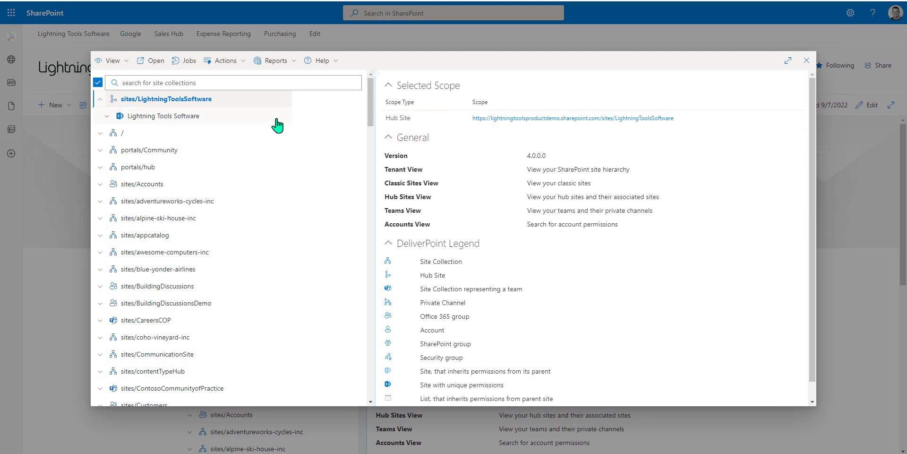
pyautogui.click(107, 117)
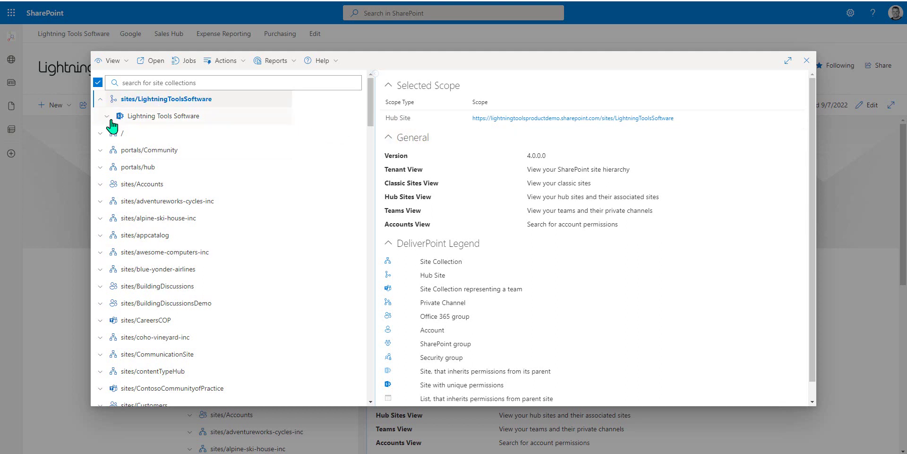
pyautogui.click(168, 121)
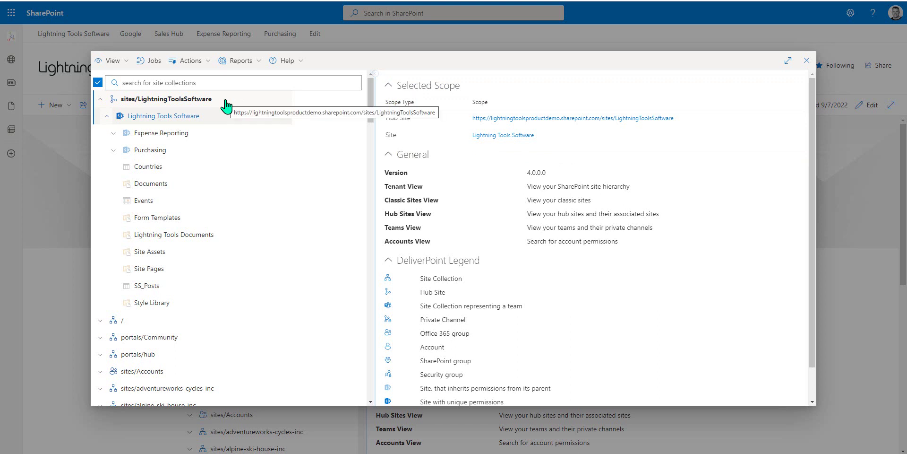
pyautogui.click(210, 117)
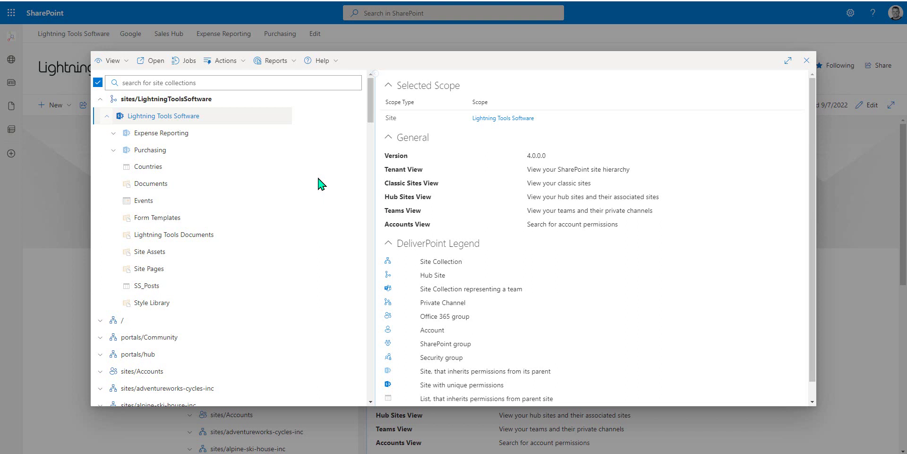
# Expand the Purchasing subsite to list its libraries and lists, briefly checking Expense Reporting.
pyautogui.click(114, 150)
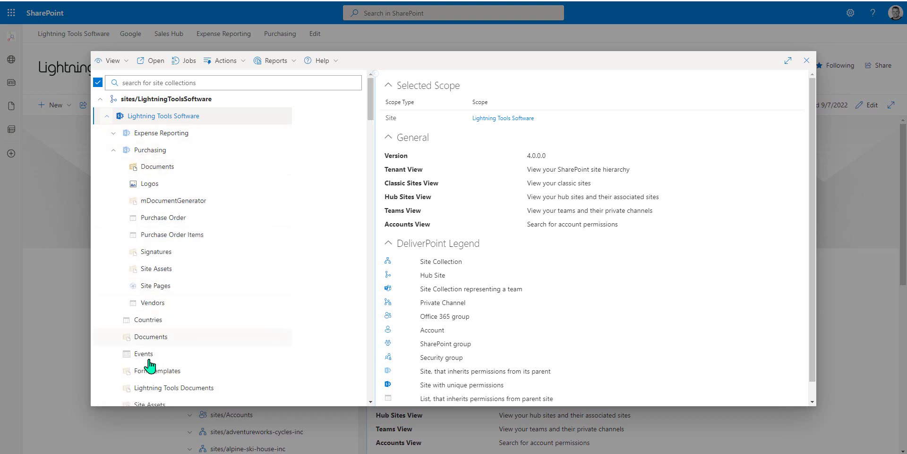
pyautogui.click(114, 134)
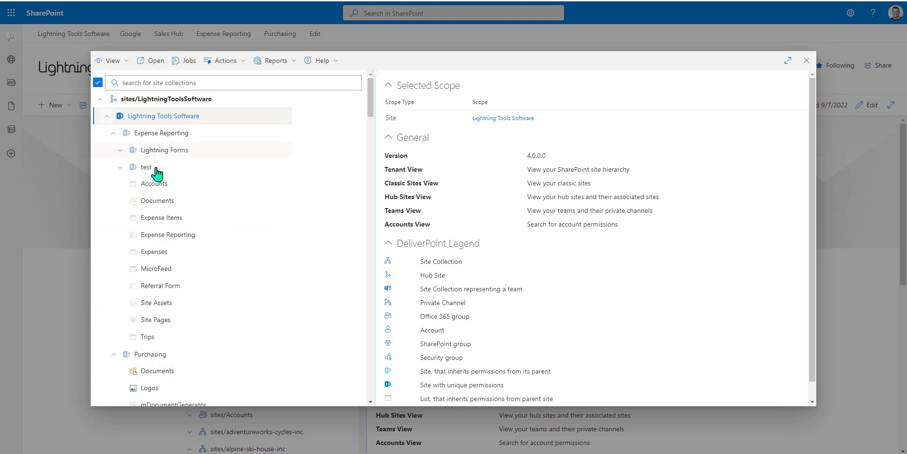
pyautogui.click(115, 134)
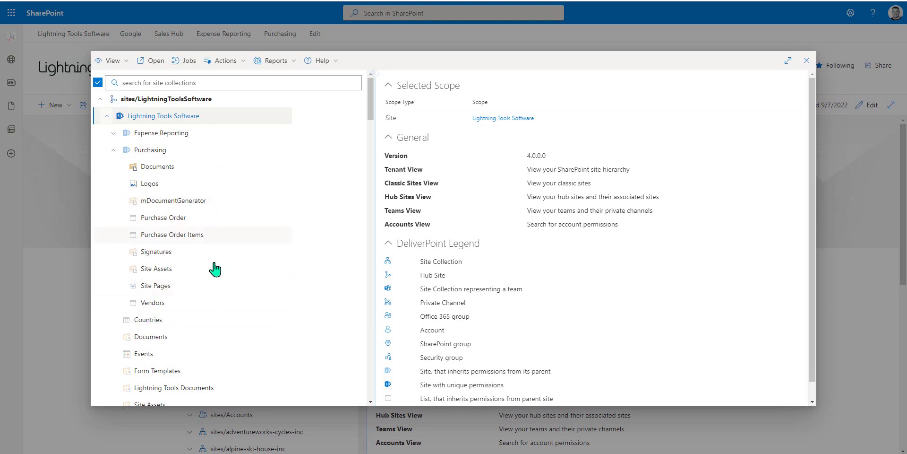
# Filter the site collection tree by 'sales'.
pyautogui.click(198, 85)
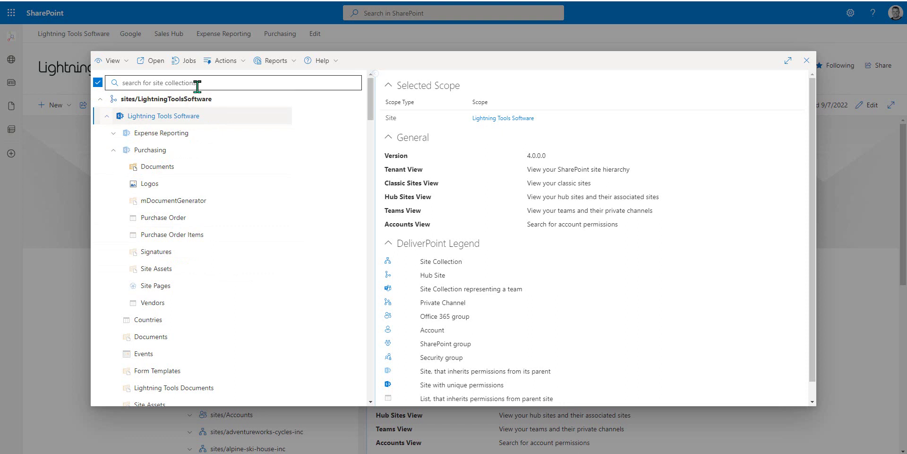
pyautogui.write('sales')
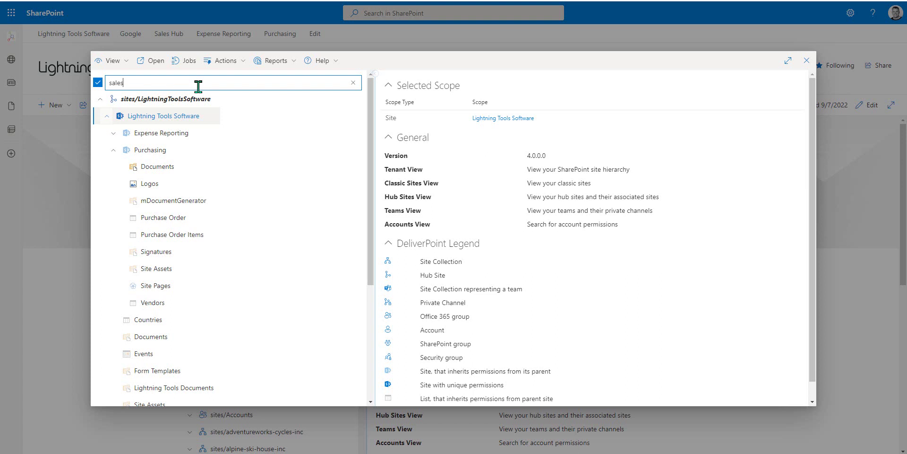
pyautogui.press('Return')
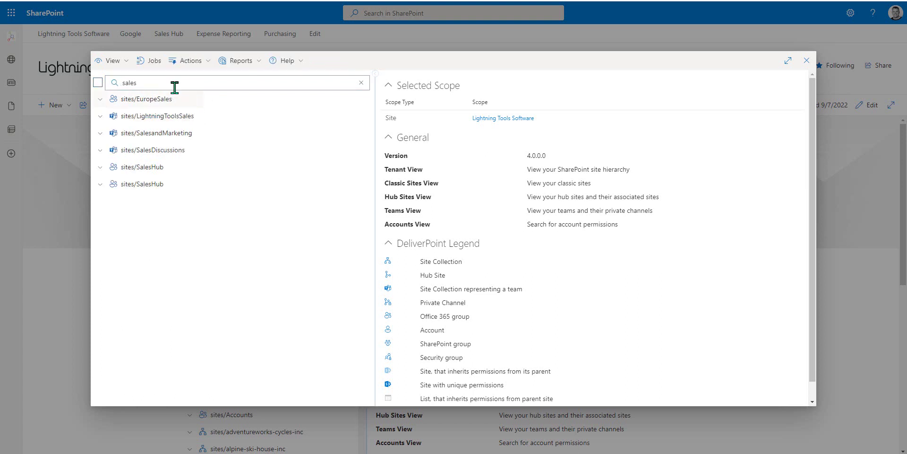
# Expand sites/LightningToolsSales and select Regions plus Lightning Tools Sales as the scope.
pyautogui.click(100, 116)
pyautogui.click(107, 134)
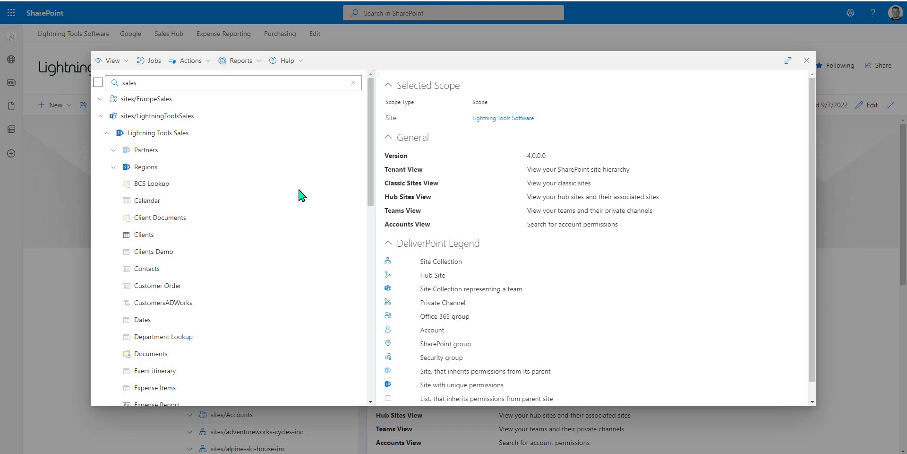
pyautogui.click(146, 167)
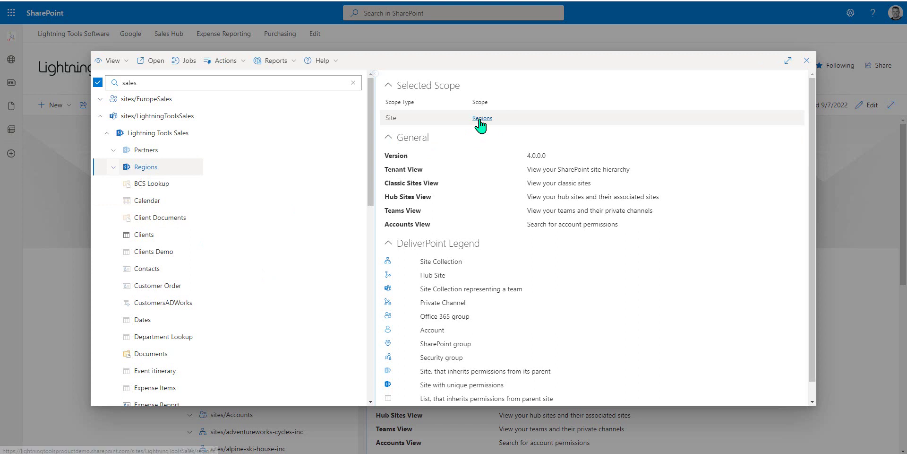
pyautogui.keyDown('ctrl'); pyautogui.click(164, 137); pyautogui.keyUp('ctrl')
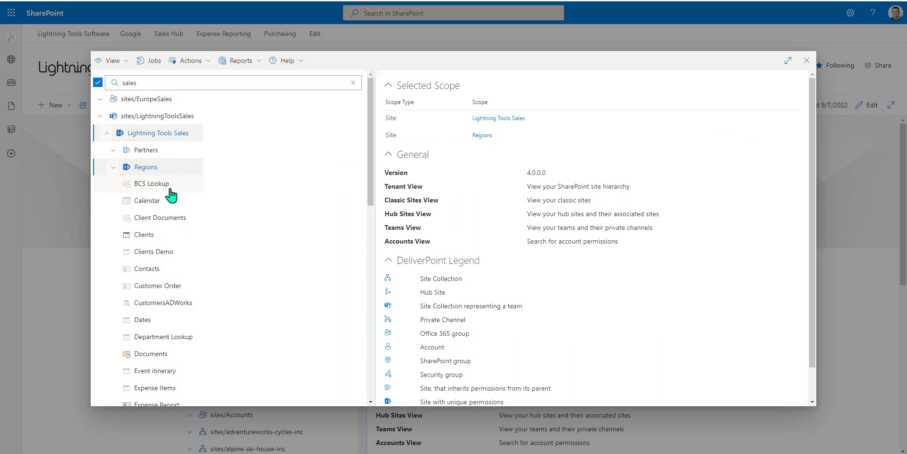
# Run the Discover Permissions report, expand its Scope section and view results page 3.
pyautogui.click(246, 61)
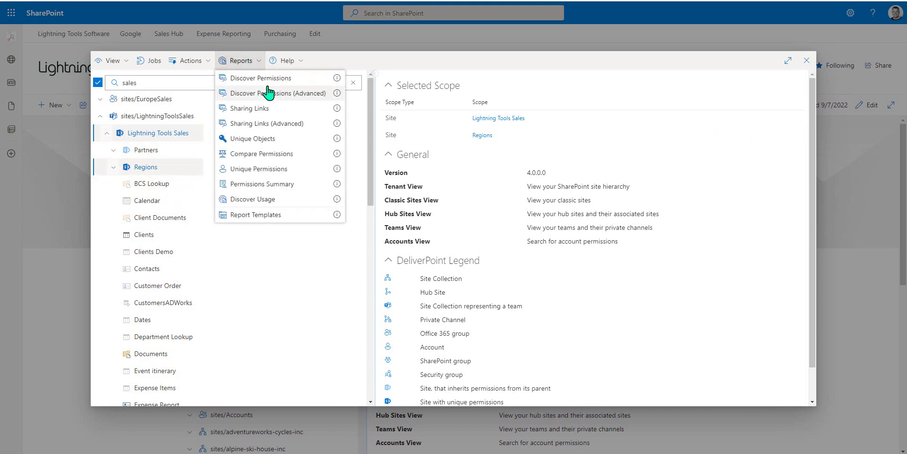
pyautogui.click(306, 79)
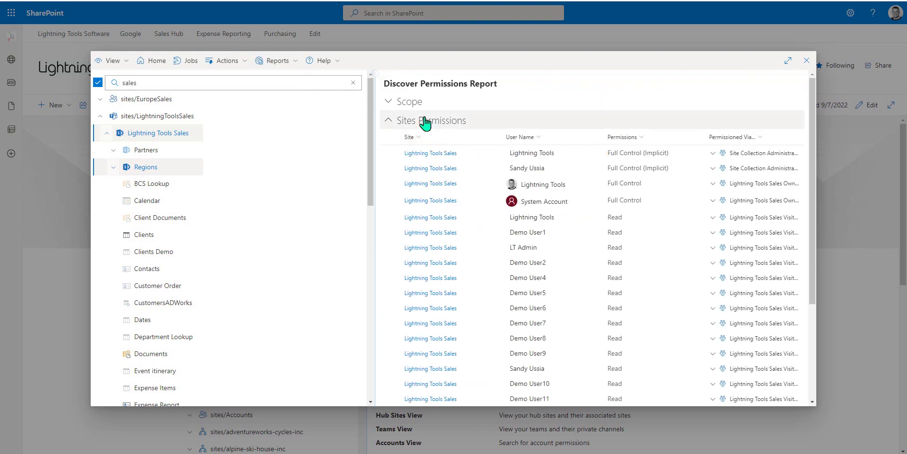
pyautogui.click(389, 103)
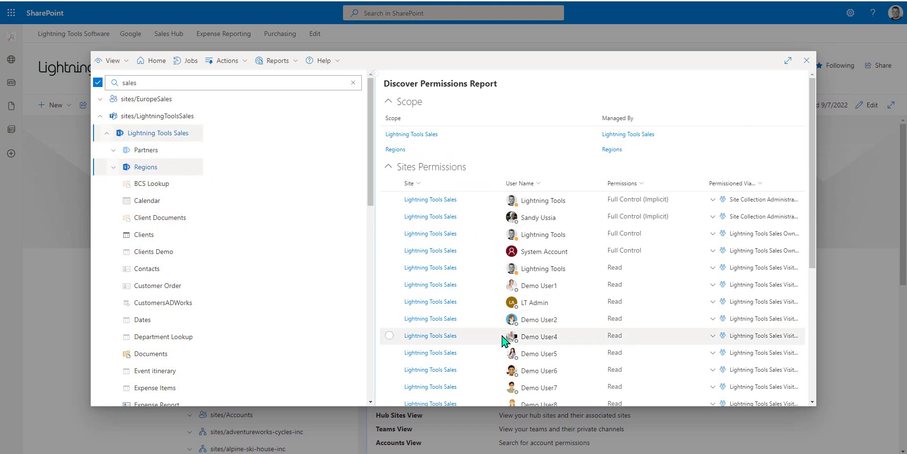
pyautogui.scroll(-5, 533, 301)
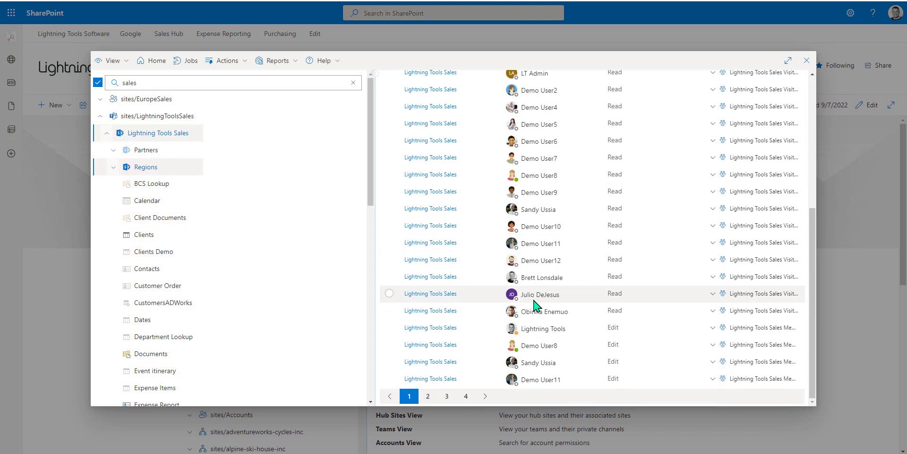
pyautogui.click(447, 396)
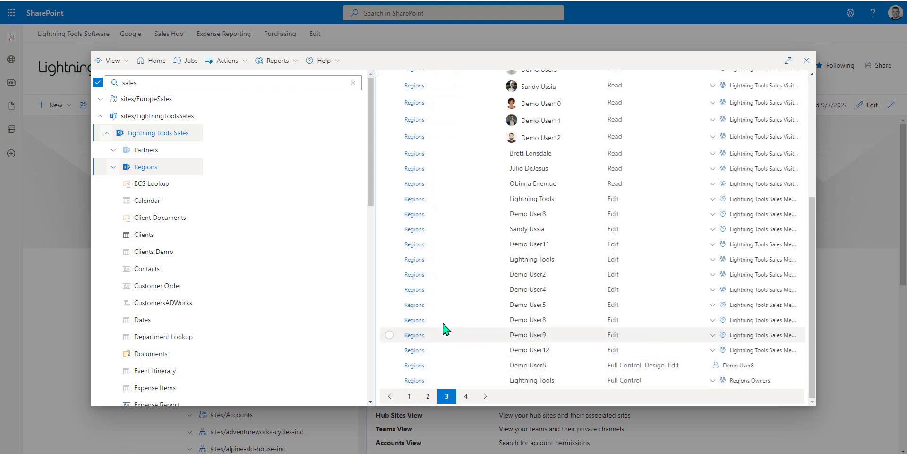
pyautogui.scroll(5, 421, 288)
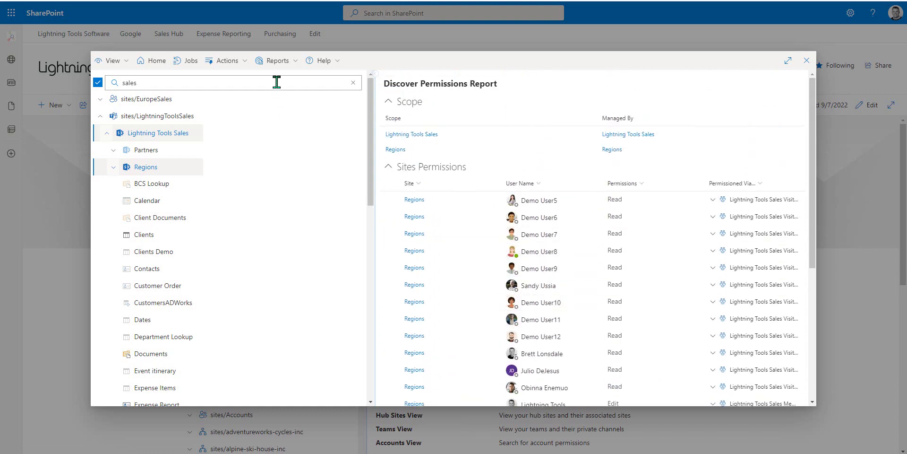
# Start an advanced Discover Permissions report including unique-permission subsites, lists, folders, items and sharing links; expand Regions.
pyautogui.click(276, 64)
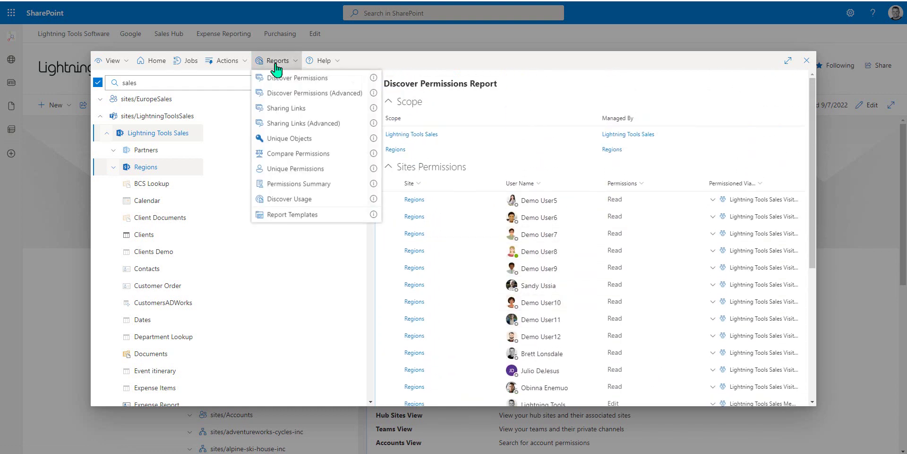
pyautogui.click(314, 98)
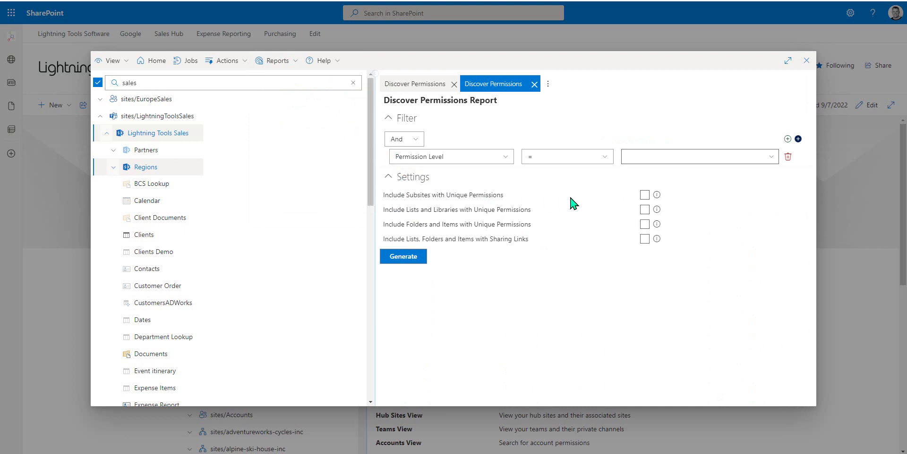
pyautogui.click(645, 194)
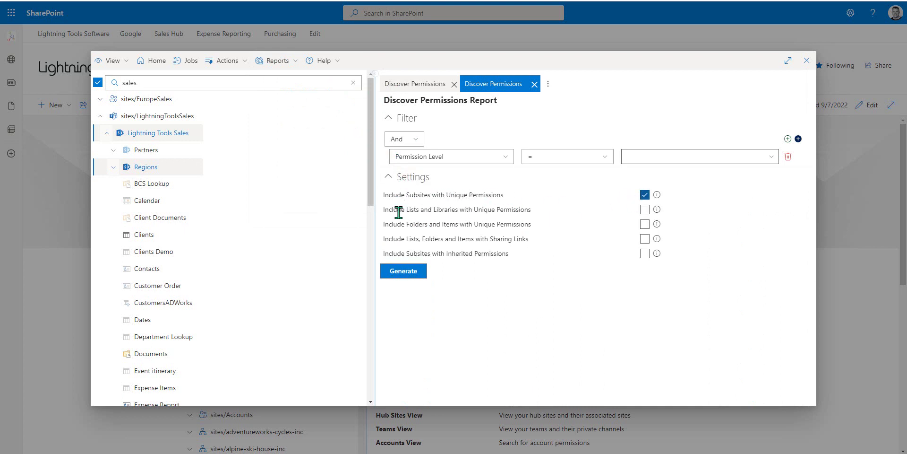
pyautogui.click(645, 209)
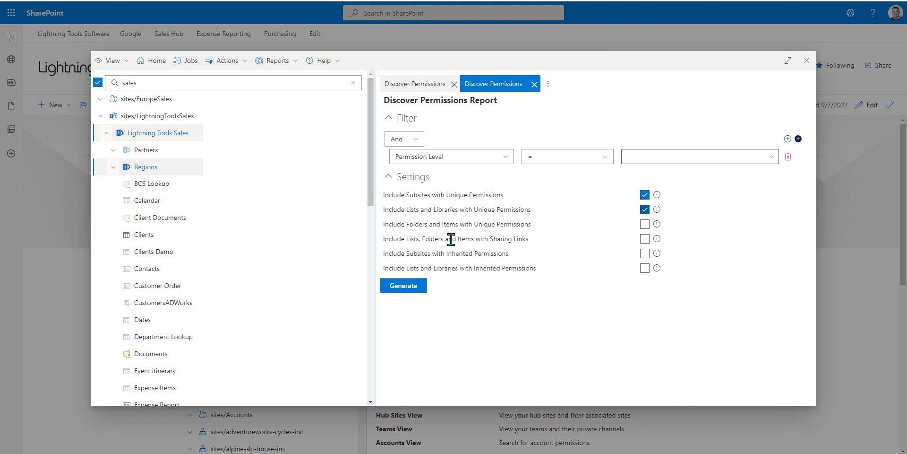
pyautogui.click(645, 239)
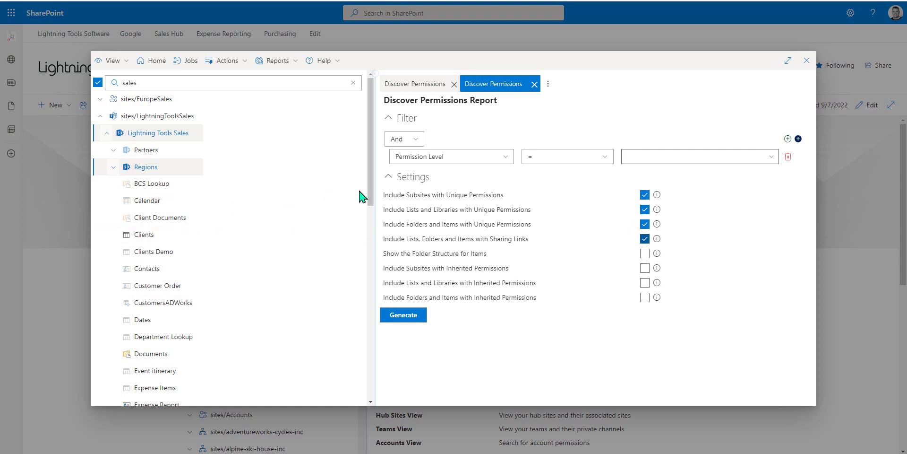
pyautogui.click(113, 166)
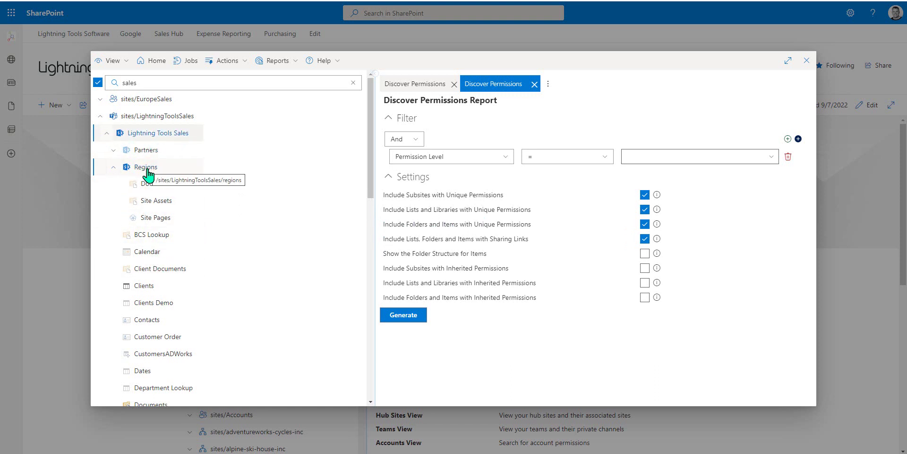
pyautogui.scroll(-2, 170, 198)
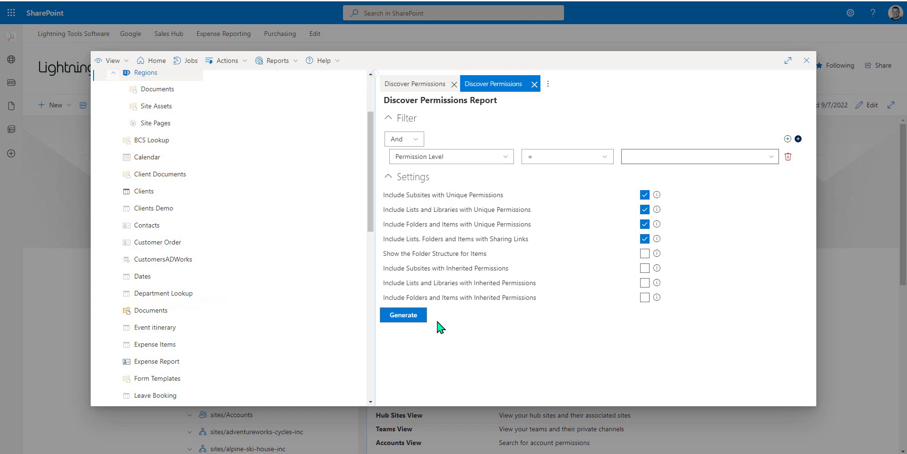
pyautogui.click(409, 317)
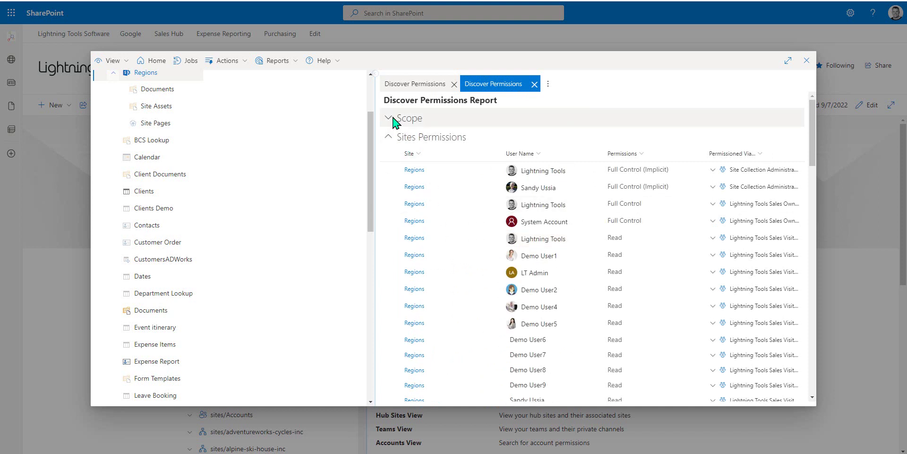
pyautogui.click(392, 121)
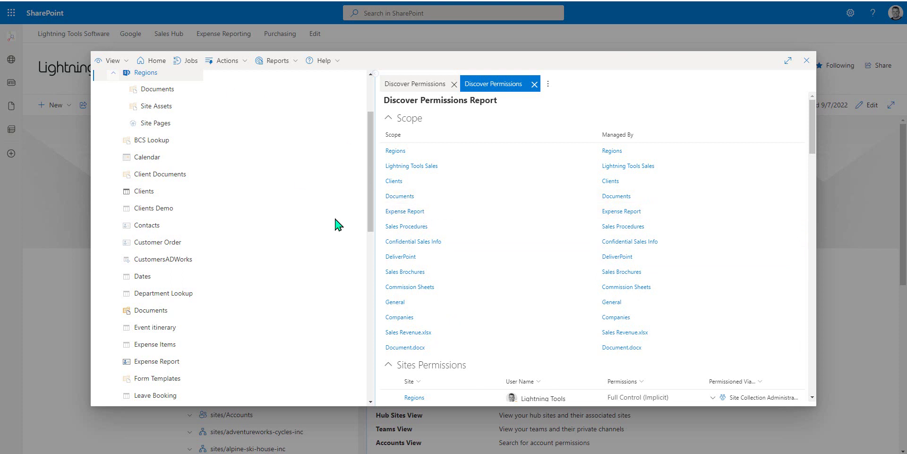
pyautogui.scroll(2, 280, 264)
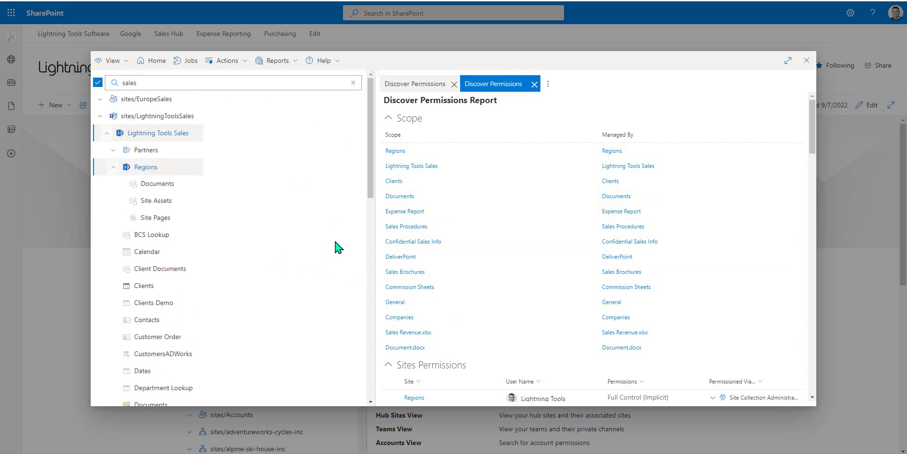
# Close the second Discover Permissions report and pick Lightning Tools Sales as the scope.
pyautogui.click(534, 84)
pyautogui.click(158, 168)
pyautogui.click(161, 137)
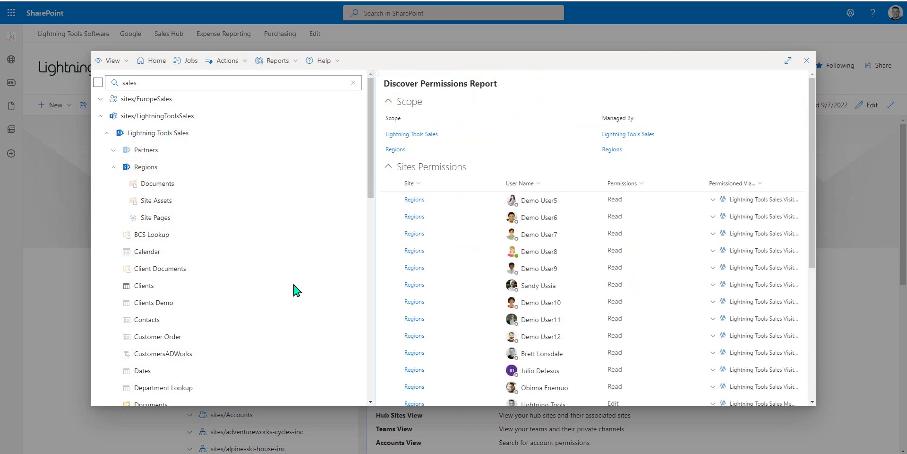
pyautogui.click(182, 134)
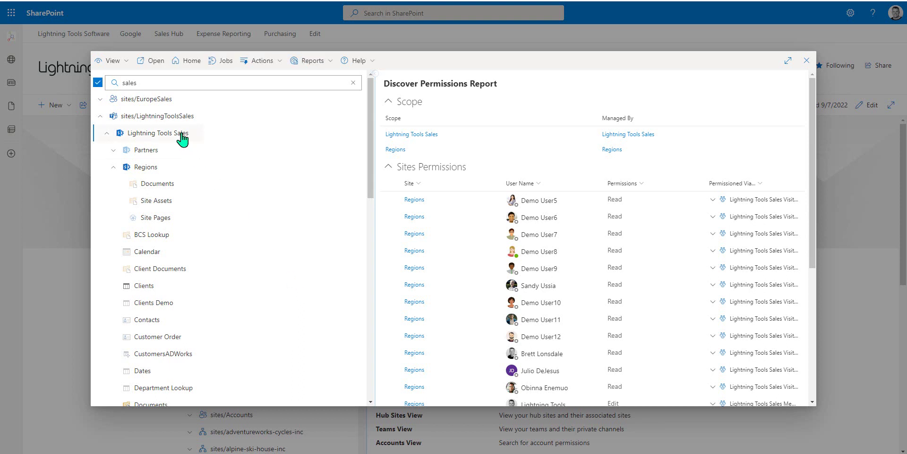
# Switch the scope to the sites/LightningToolsSales site collection and look over the Reports and Actions menus.
pyautogui.click(326, 62)
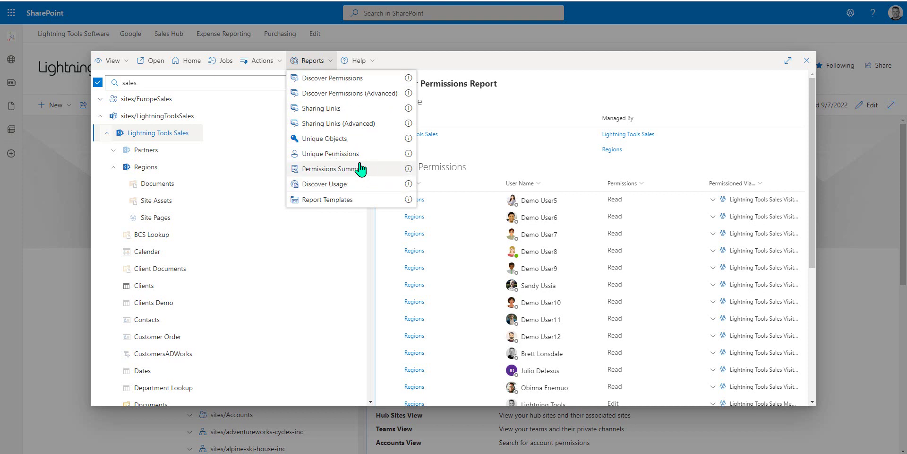
pyautogui.click(171, 136)
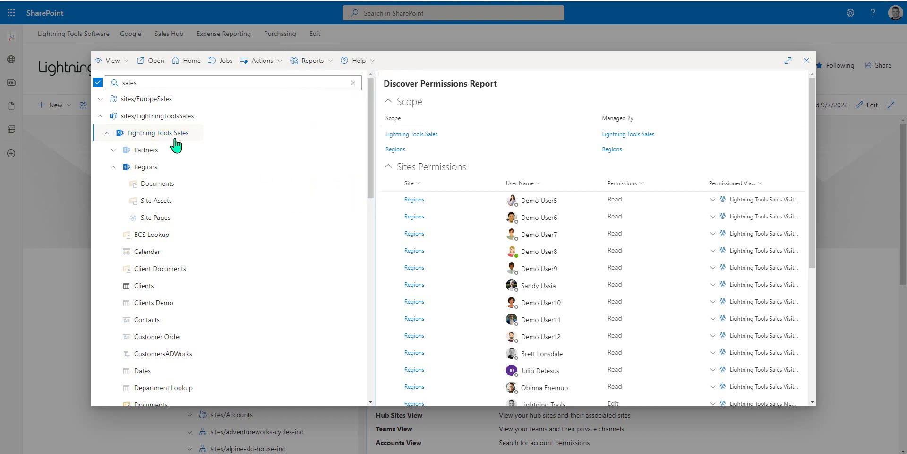
pyautogui.click(168, 118)
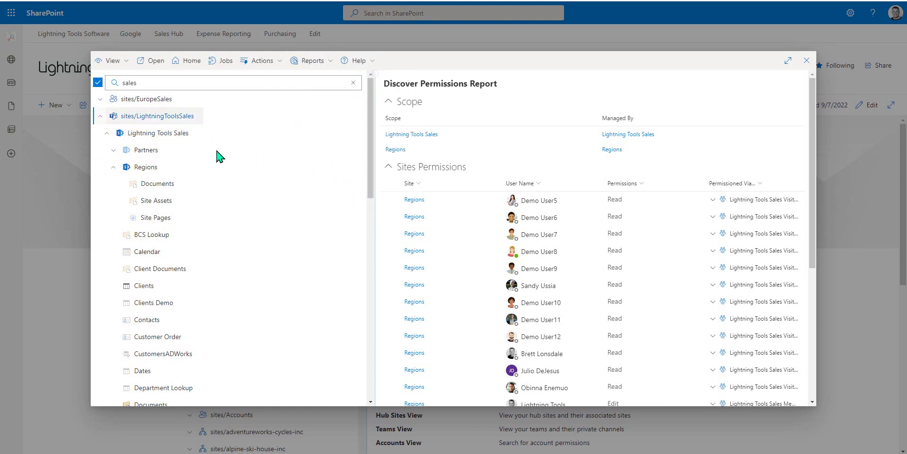
pyautogui.click(316, 65)
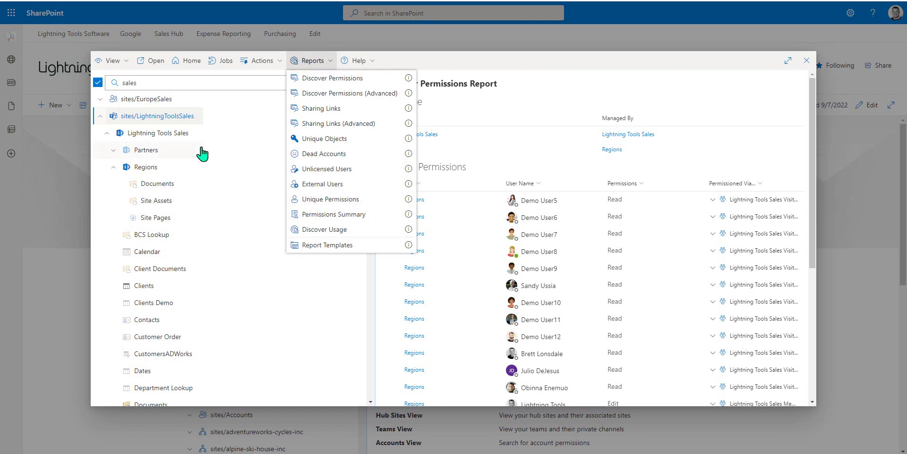
pyautogui.click(258, 69)
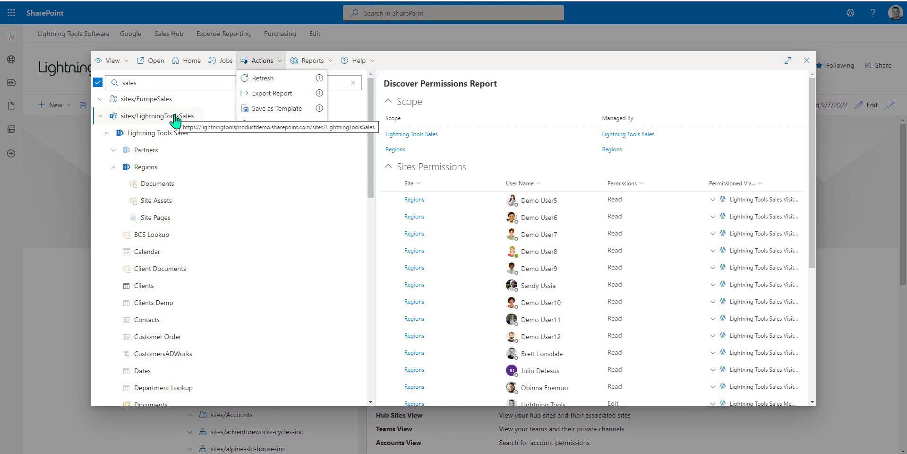
# Run Discover Permissions on sites/LightningToolsSales and scroll through the Sites Permissions results.
pyautogui.click(305, 61)
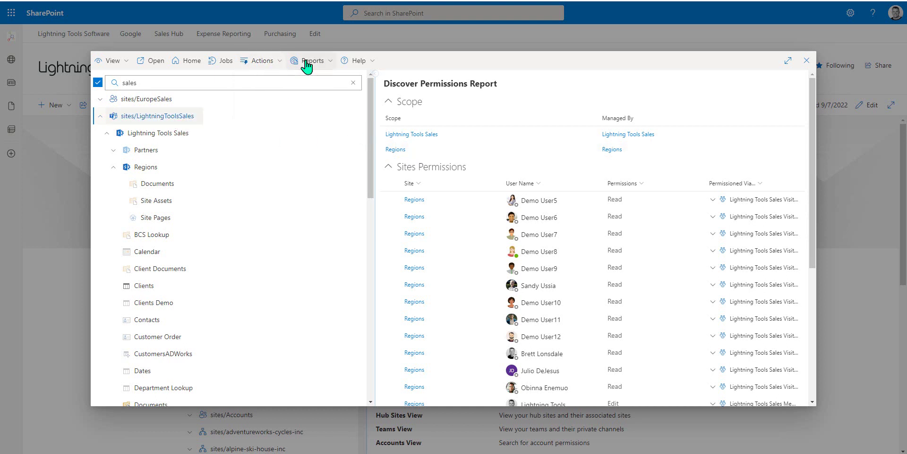
pyautogui.click(310, 60)
pyautogui.click(339, 83)
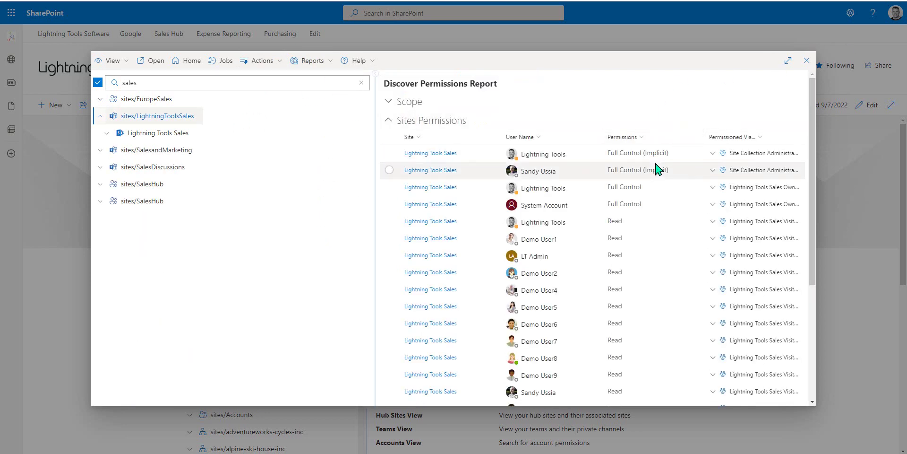
pyautogui.click(541, 137)
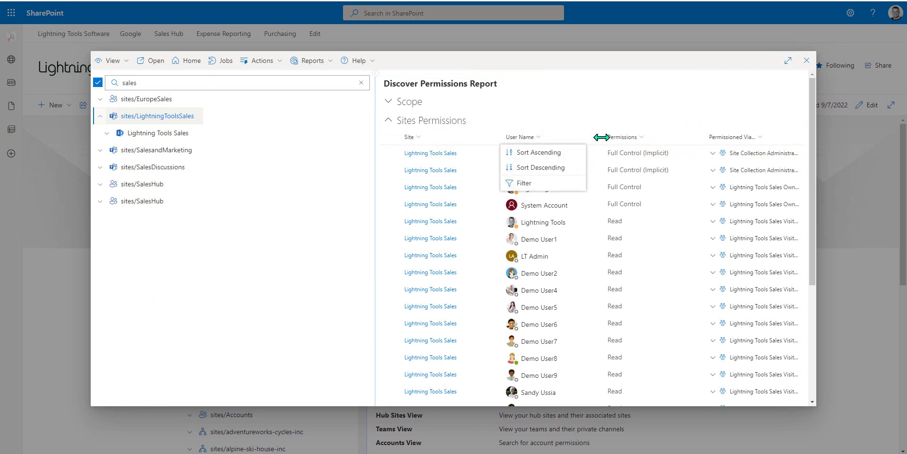
pyautogui.scroll(-4, 637, 227)
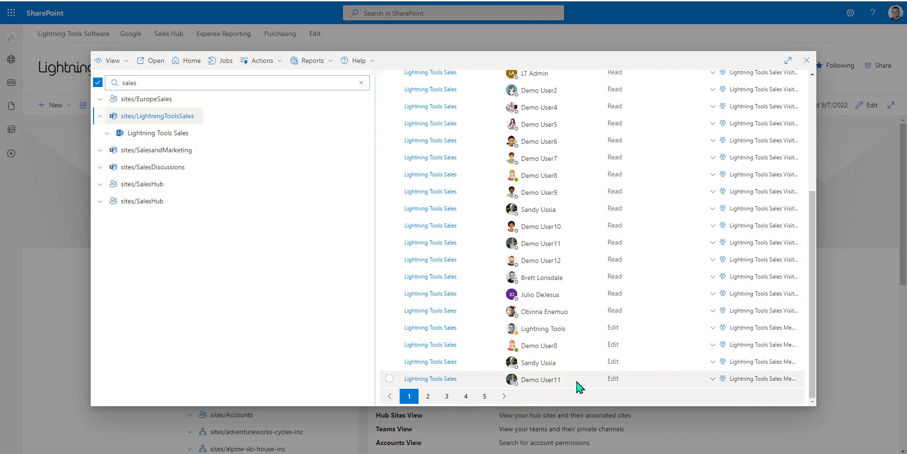
pyautogui.scroll(6, 600, 326)
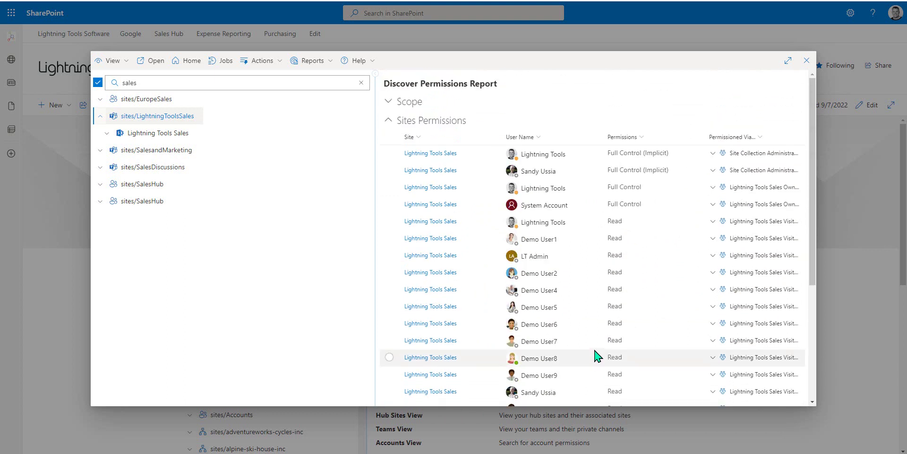
pyautogui.click(265, 61)
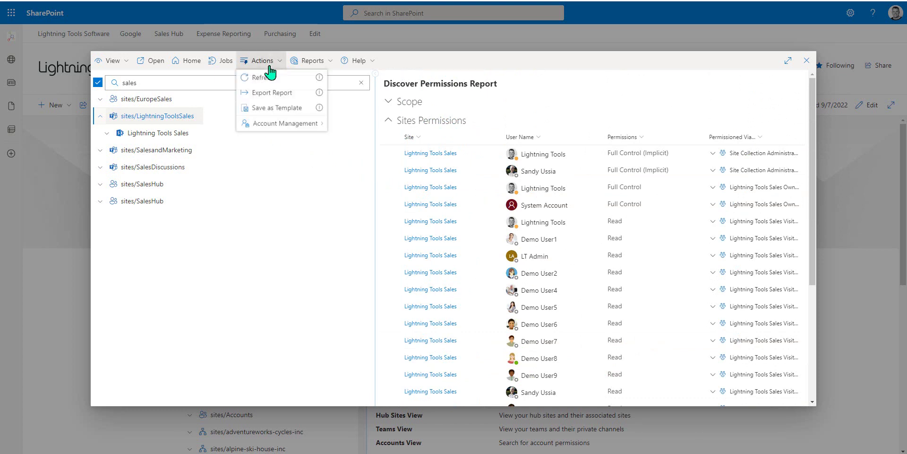
pyautogui.scroll(-6, 529, 227)
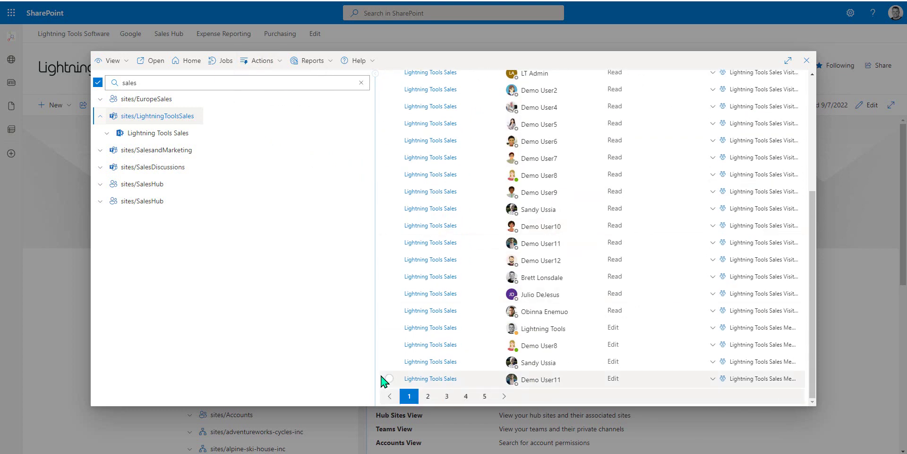
# Select Demo User11's Edit entry and start Account Management > Transfer Permissions.
pyautogui.click(389, 378)
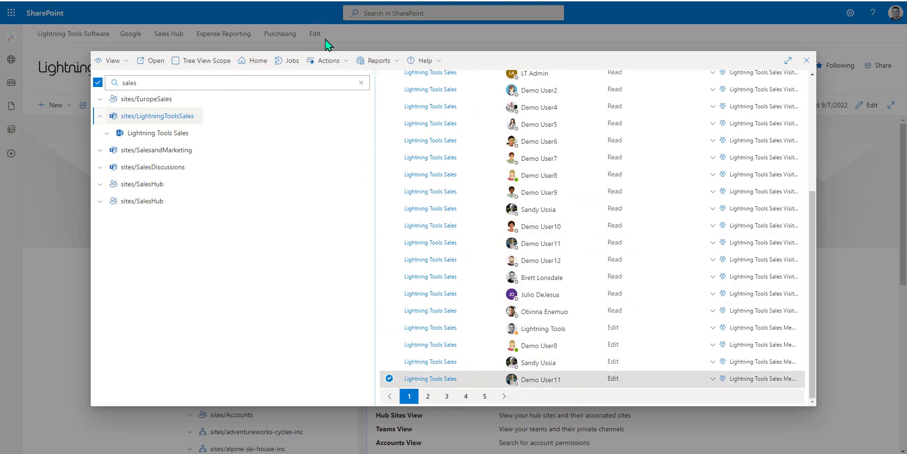
pyautogui.click(330, 62)
pyautogui.moveTo(358, 125)
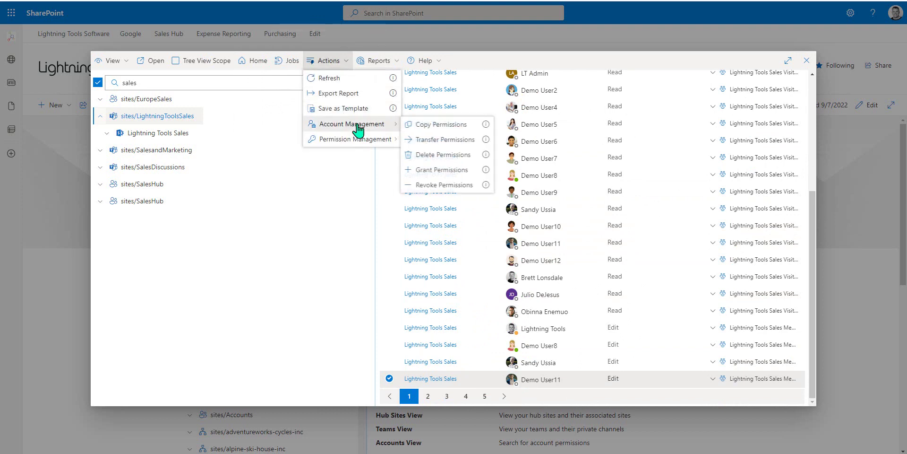
pyautogui.click(451, 141)
# Set Demo User12 as the transfer recipient.
pyautogui.click(600, 180)
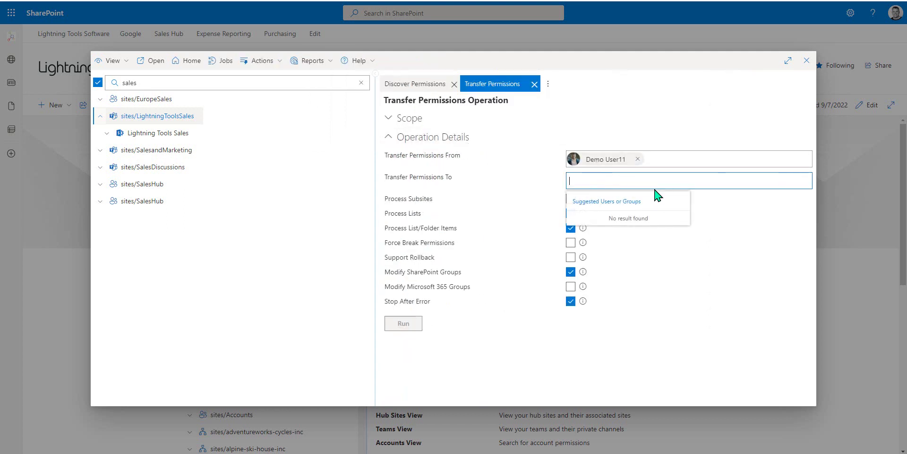
pyautogui.write('demo suer1')
pyautogui.press('BackSpace')
pyautogui.press('BackSpace')
pyautogui.write('us')
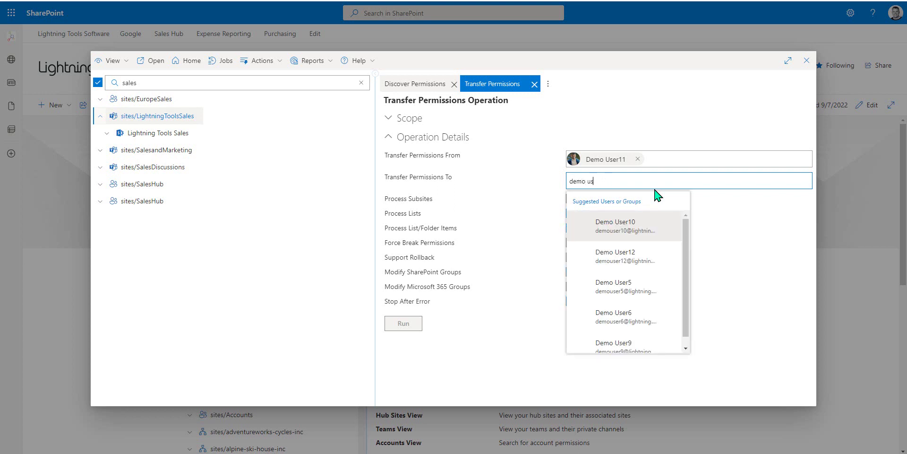
pyautogui.write('er12')
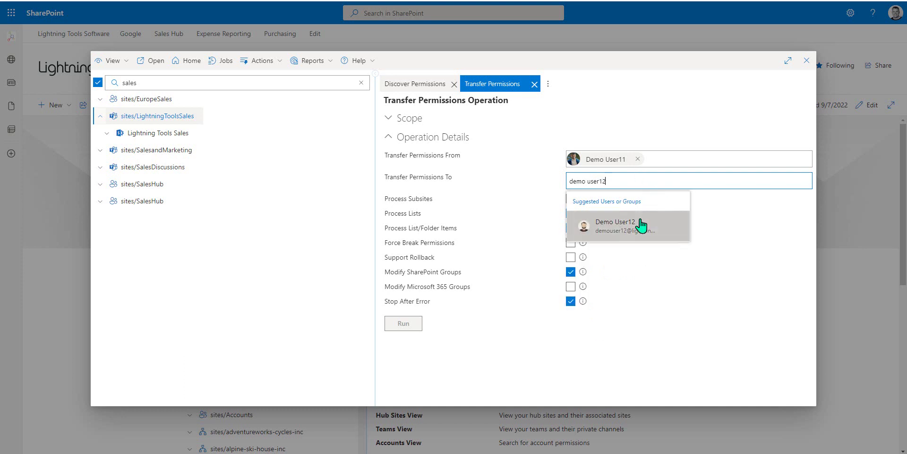
pyautogui.click(642, 226)
# Include lists, subsites, rollback and Microsoft 365 groups, then run the transfer.
pyautogui.click(571, 212)
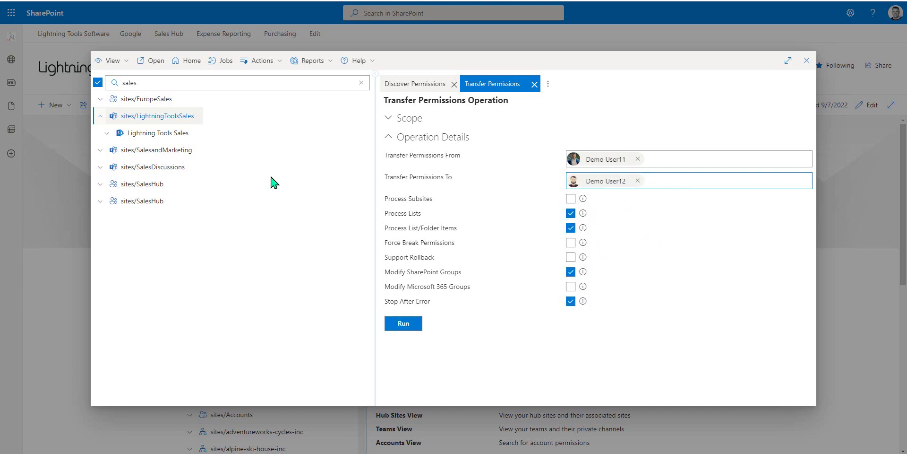
pyautogui.click(570, 199)
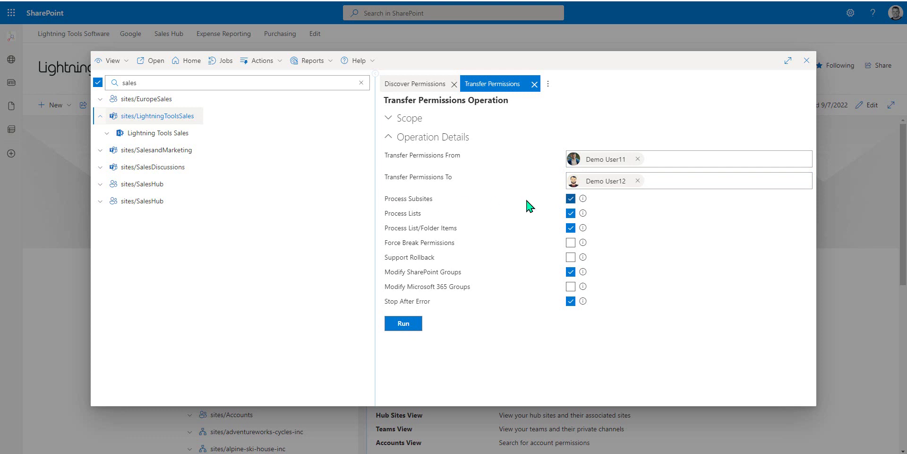
pyautogui.click(570, 258)
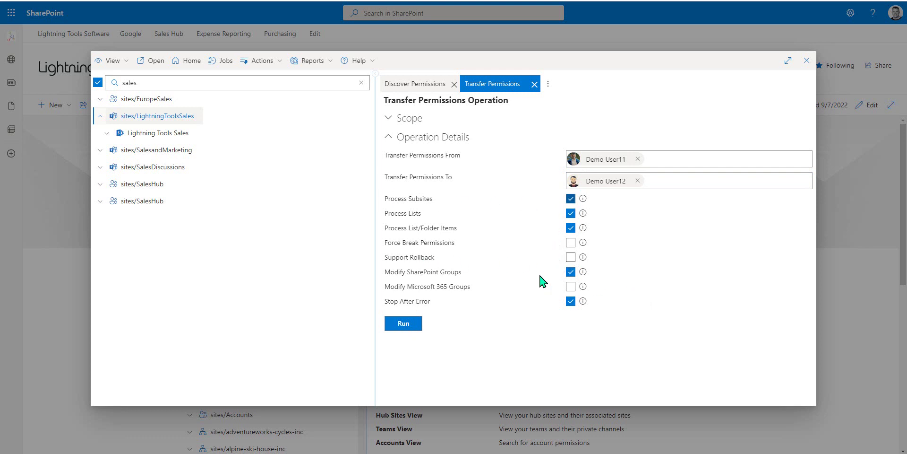
pyautogui.click(571, 286)
pyautogui.click(412, 326)
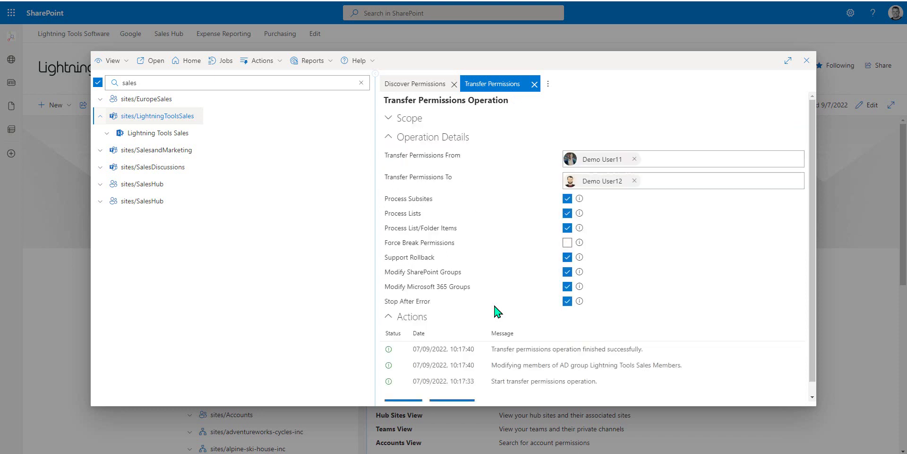
# Refresh the Discover Permissions report and scroll down to the Edit rows showing Demo User12.
pyautogui.click(427, 84)
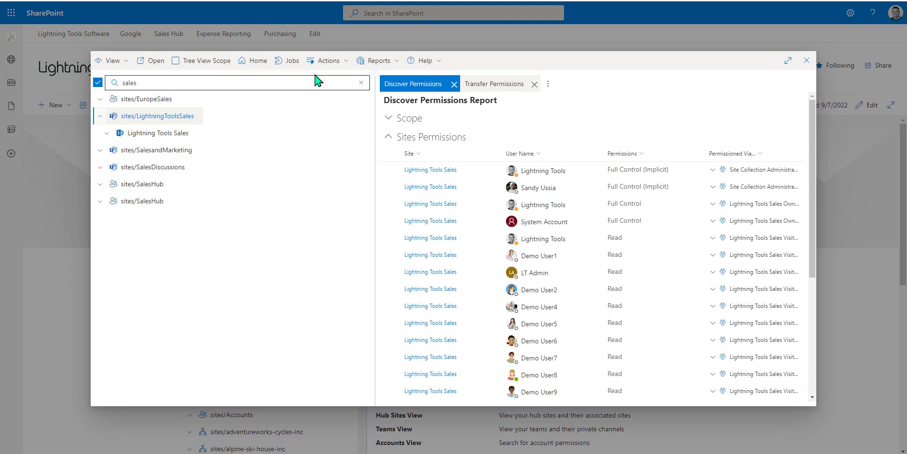
pyautogui.click(325, 61)
pyautogui.click(330, 79)
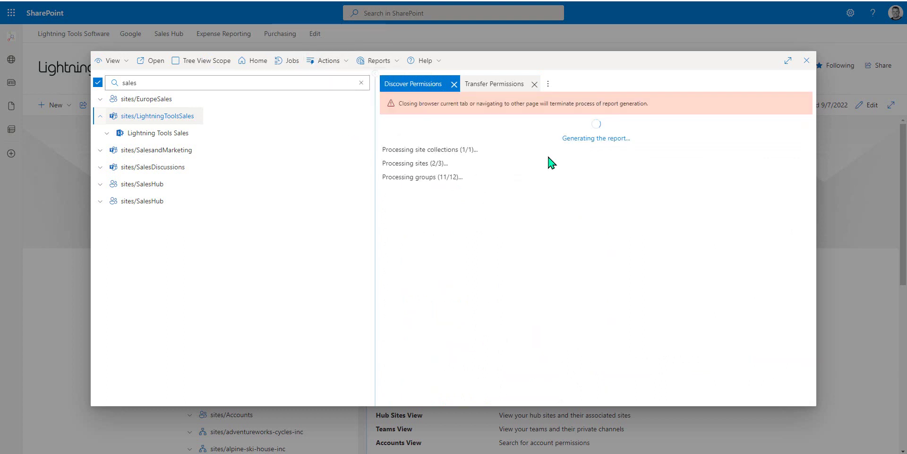
pyautogui.scroll(-4, 624, 236)
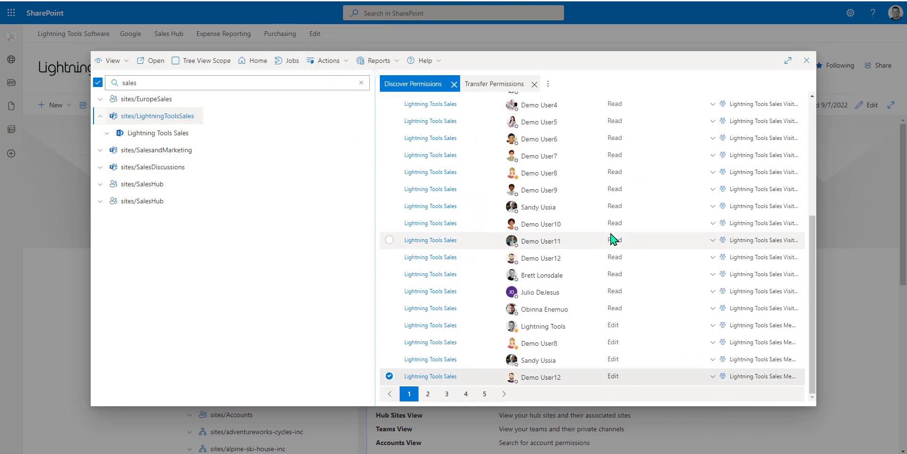